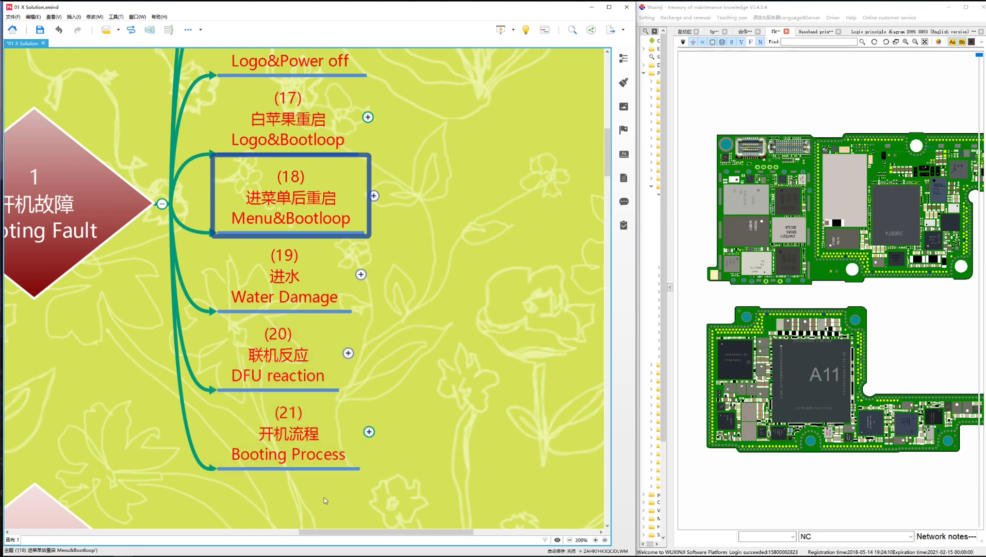
Step: Expand the "(18) Menu&Bootloop" topic of the mind map to show its subtopics
{"action": "left_click_drag", "start_coordinate": [345, 537], "coordinate": [394, 537]}
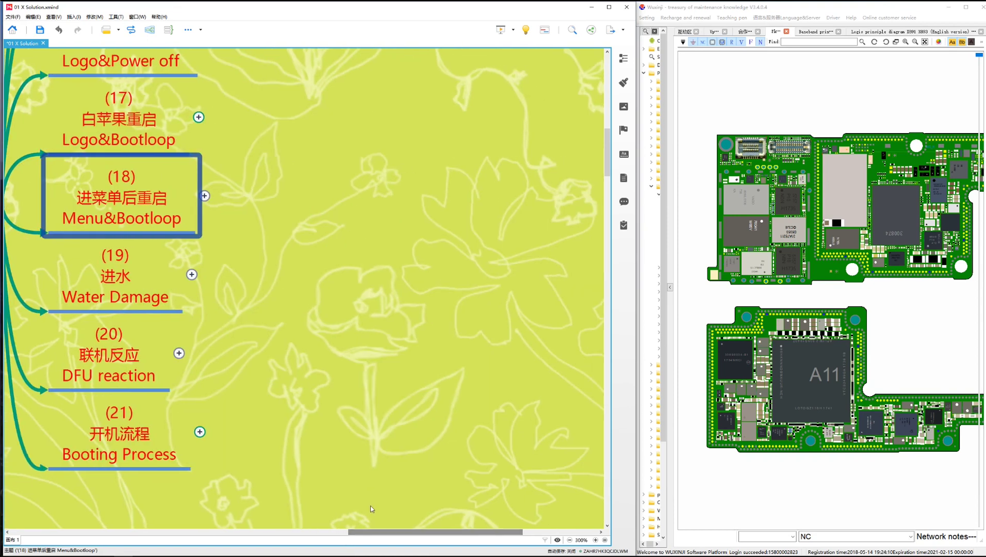
{"action": "left_click", "coordinate": [302, 320]}
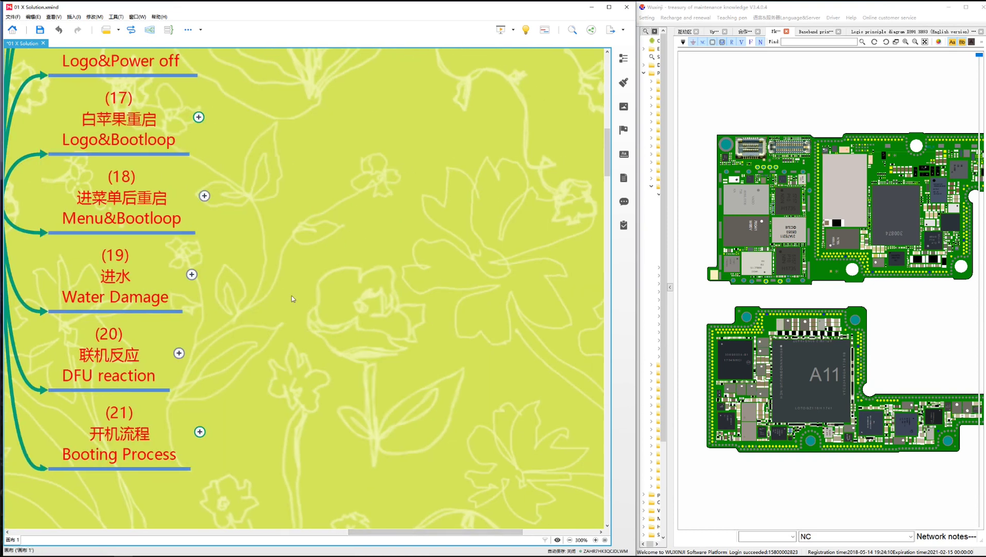
{"action": "left_click", "coordinate": [205, 196]}
{"action": "scroll", "coordinate": [356, 412], "scroll_direction": "up", "scroll_amount": 2}
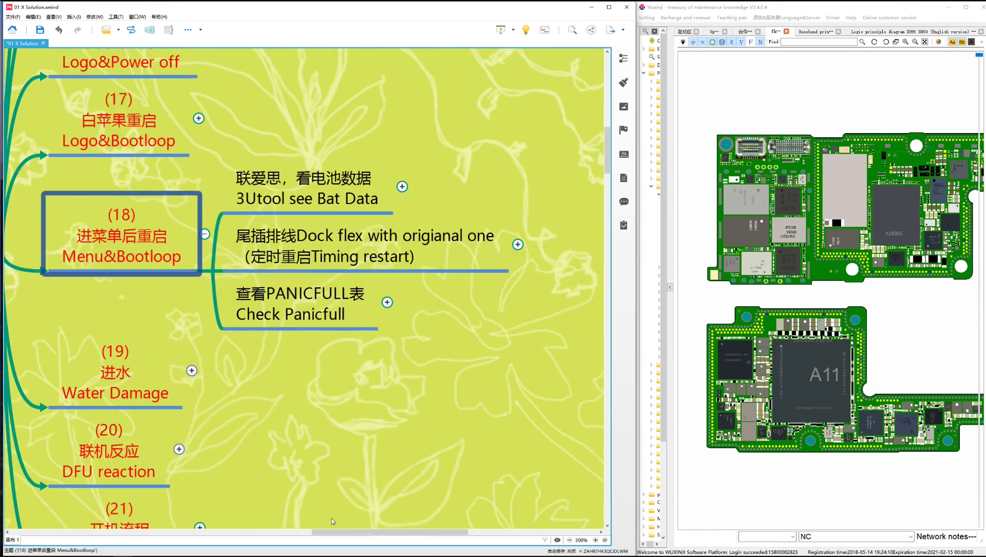
{"action": "left_click_drag", "start_coordinate": [331, 532], "coordinate": [344, 536]}
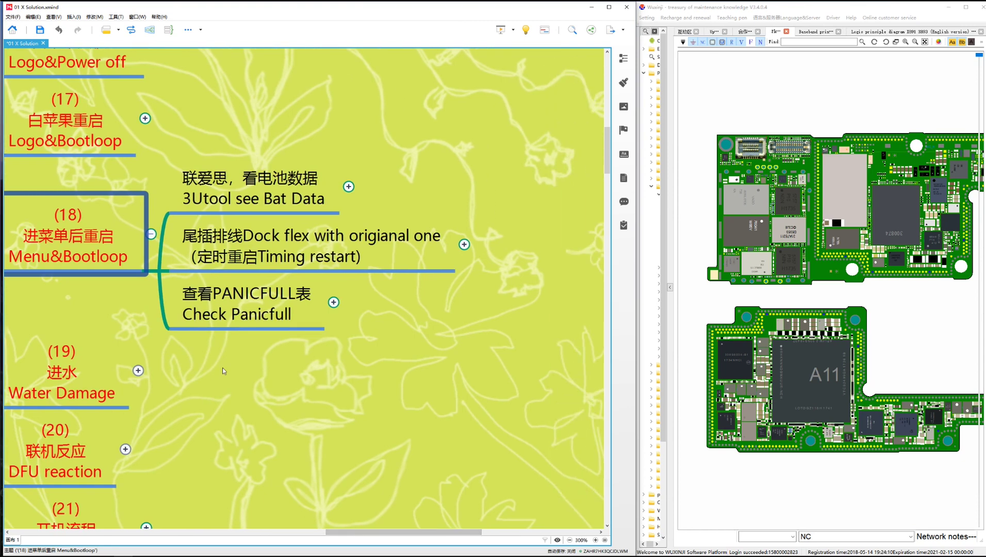
Step: Select the "3Utool see Bat Data" subtopic and expand its branch
{"action": "left_click", "coordinate": [209, 200]}
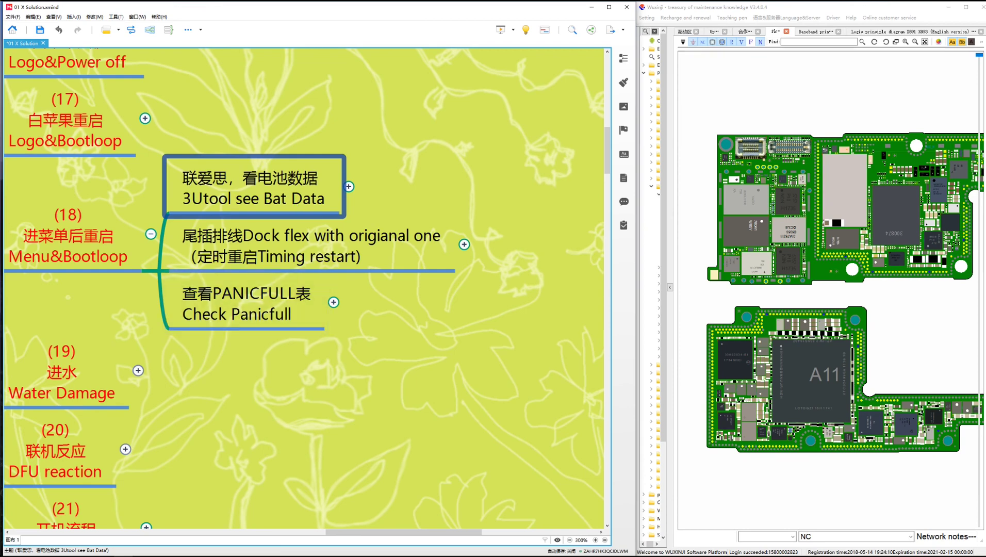
{"action": "left_click_drag", "start_coordinate": [398, 532], "coordinate": [416, 532]}
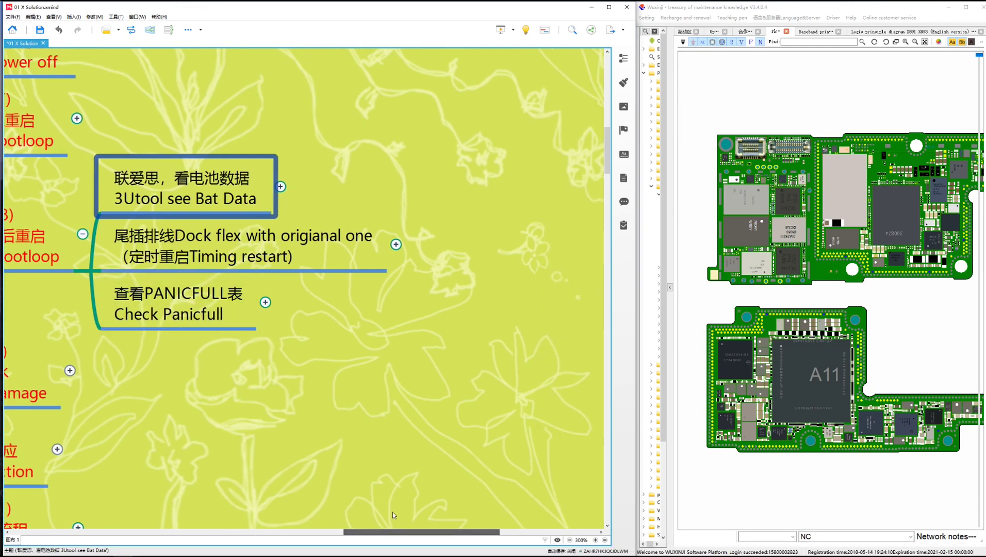
{"action": "scroll", "coordinate": [405, 461], "scroll_direction": "up", "scroll_amount": 3}
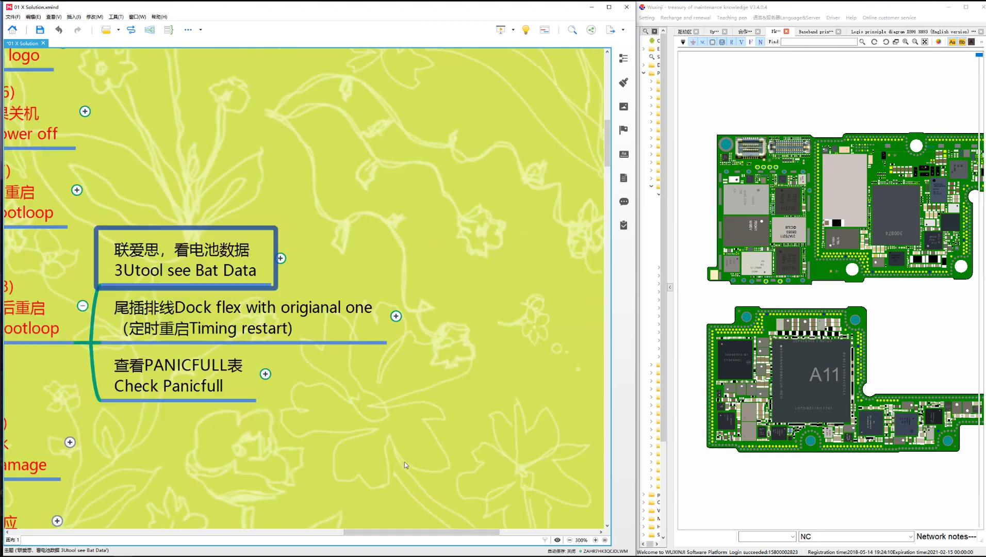
{"action": "left_click", "coordinate": [281, 257]}
{"action": "scroll", "coordinate": [366, 334], "scroll_direction": "down", "scroll_amount": 2}
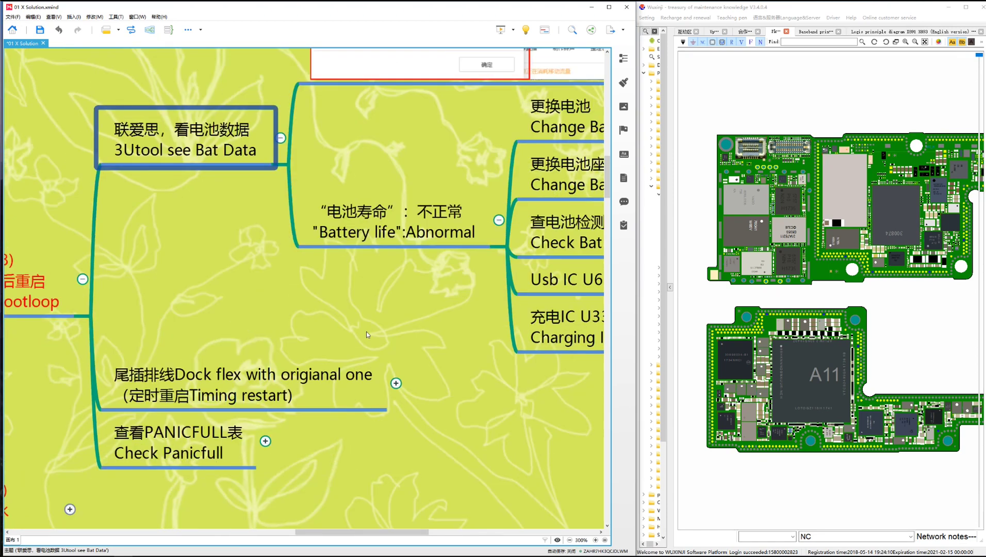
Step: Examine the battery details in the 3uTools screenshot and the repair topics beneath it
{"action": "scroll", "coordinate": [366, 334], "scroll_direction": "up", "scroll_amount": 1}
{"action": "scroll", "coordinate": [367, 330], "scroll_direction": "up", "scroll_amount": 2}
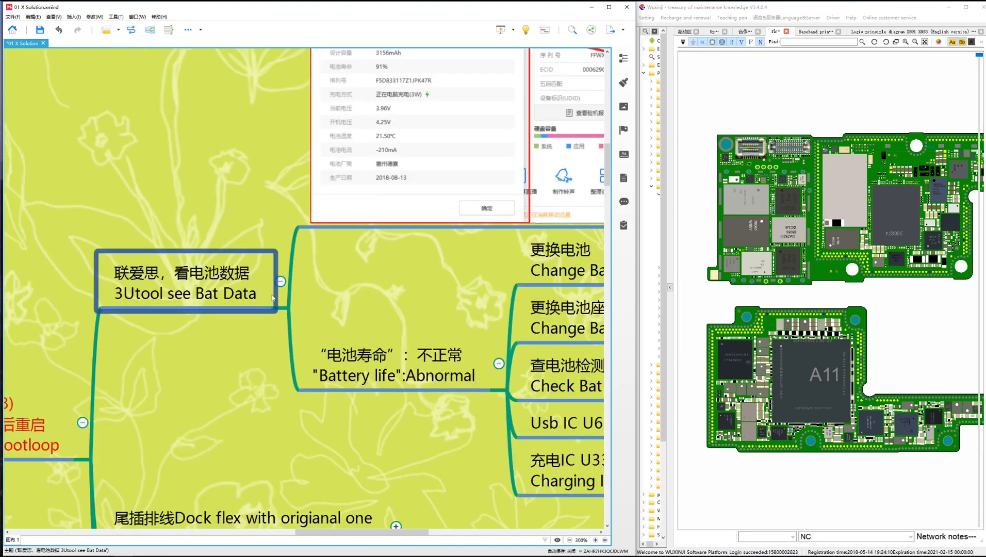
{"action": "scroll", "coordinate": [302, 313], "scroll_direction": "up", "scroll_amount": 1}
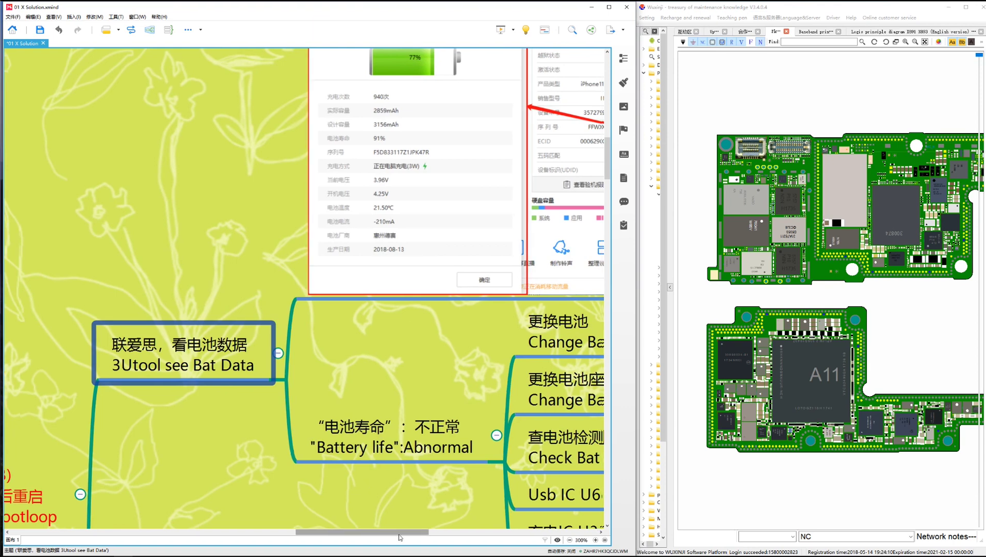
{"action": "left_click_drag", "start_coordinate": [379, 530], "coordinate": [435, 537]}
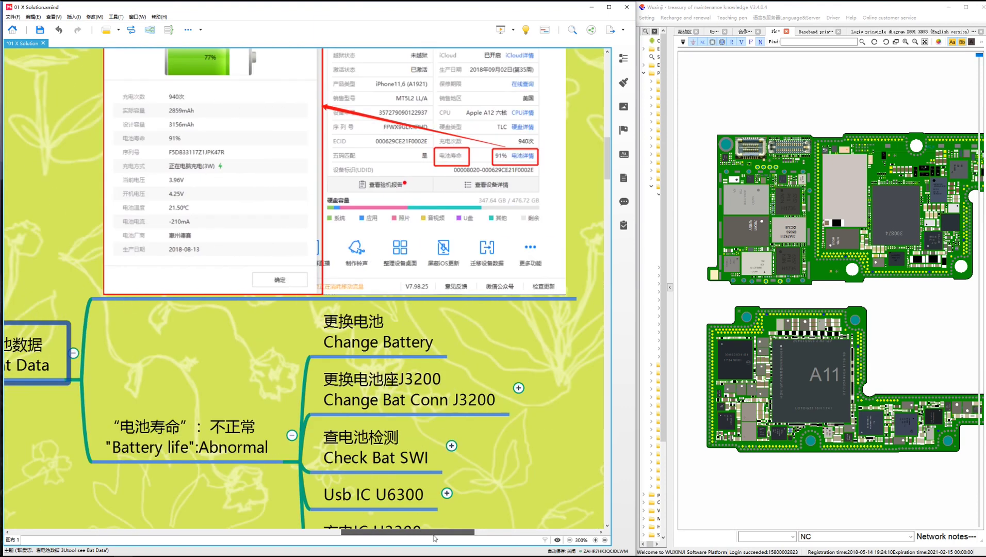
{"action": "left_click", "coordinate": [526, 263]}
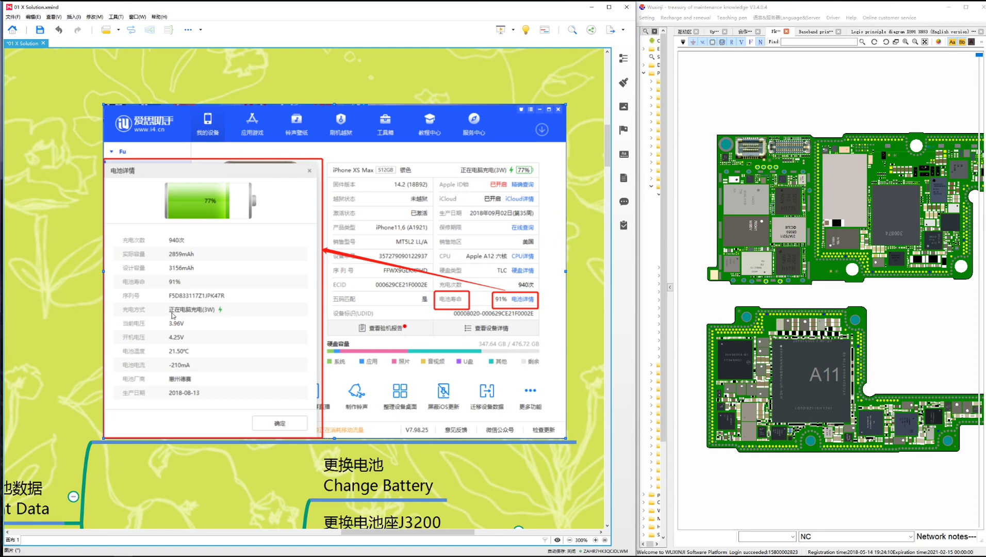
{"action": "scroll", "coordinate": [173, 316], "scroll_direction": "down", "scroll_amount": 2}
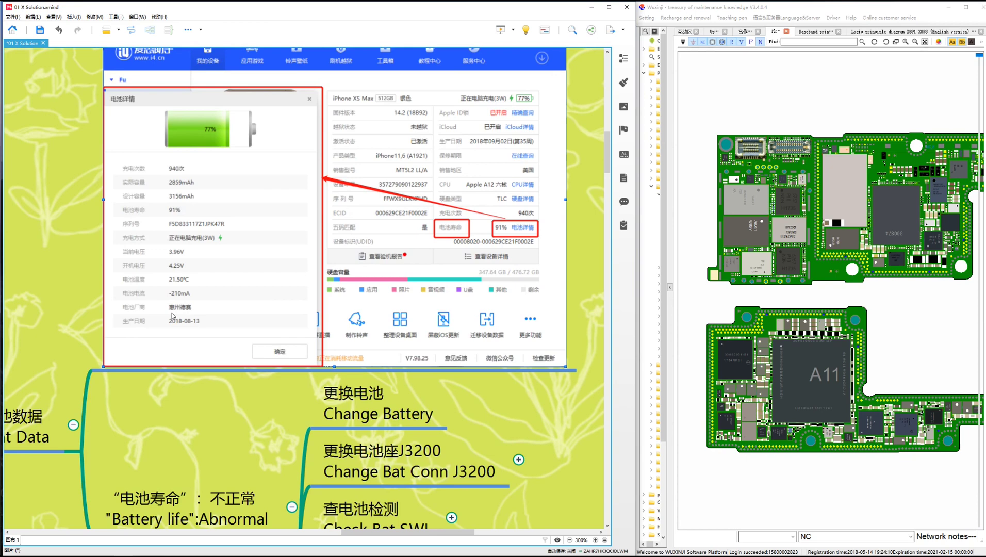
{"action": "scroll", "coordinate": [172, 314], "scroll_direction": "down", "scroll_amount": 6}
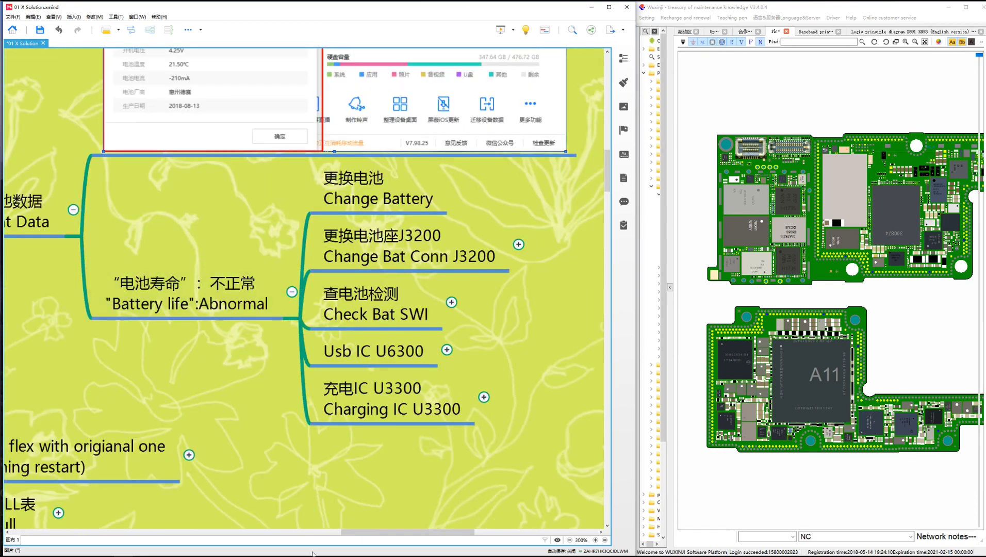
Step: Compare the "Battery life: Abnormal" topic with the battery life entry marked in the 3uTools screenshot
{"action": "mouse_move", "coordinate": [388, 533]}
{"action": "left_mouse_down"}
{"action": "mouse_move", "coordinate": [353, 532]}
{"action": "mouse_move", "coordinate": [370, 532]}
{"action": "left_mouse_up"}
{"action": "left_click", "coordinate": [258, 318]}
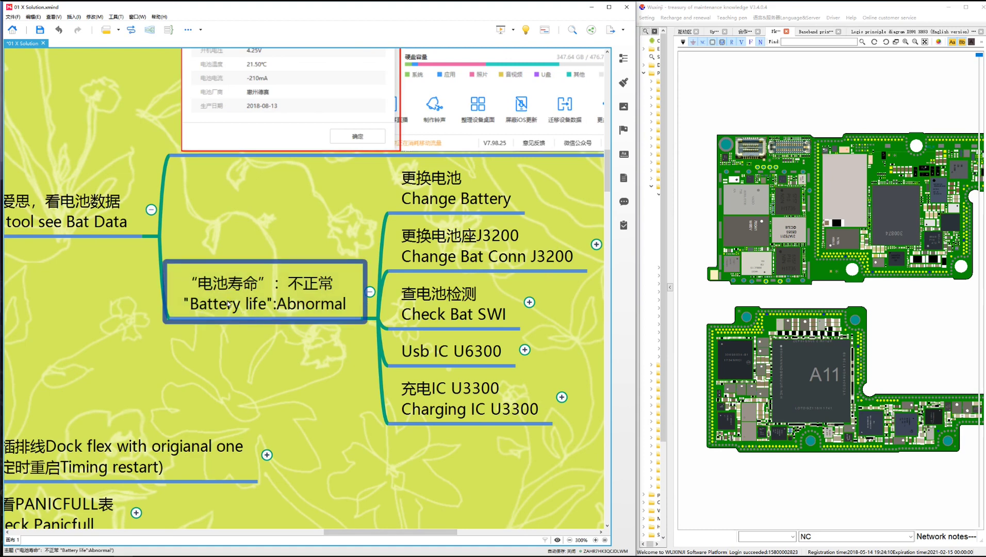
{"action": "scroll", "coordinate": [464, 165], "scroll_direction": "up", "scroll_amount": 4}
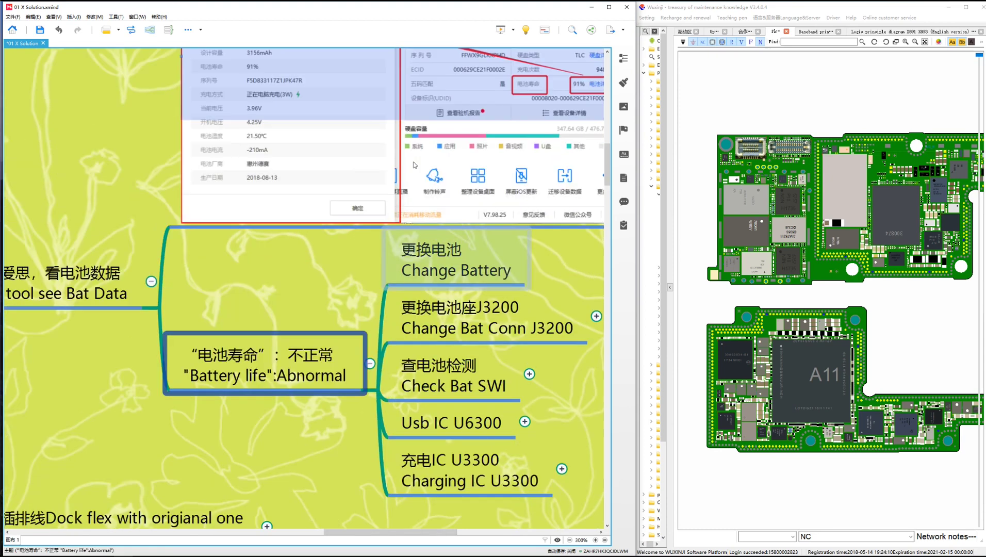
{"action": "left_click", "coordinate": [521, 164]}
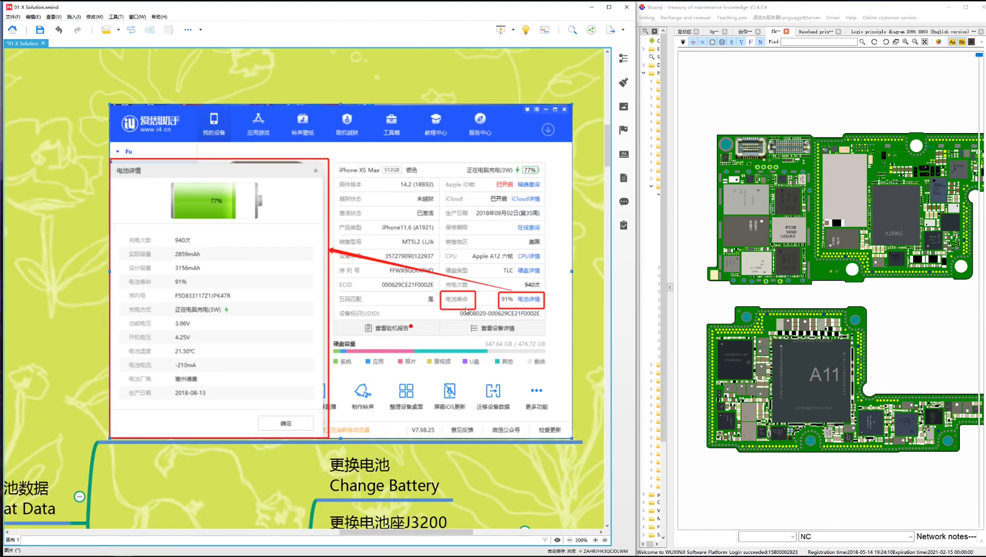
{"action": "scroll", "coordinate": [450, 290], "scroll_direction": "down", "scroll_amount": 5}
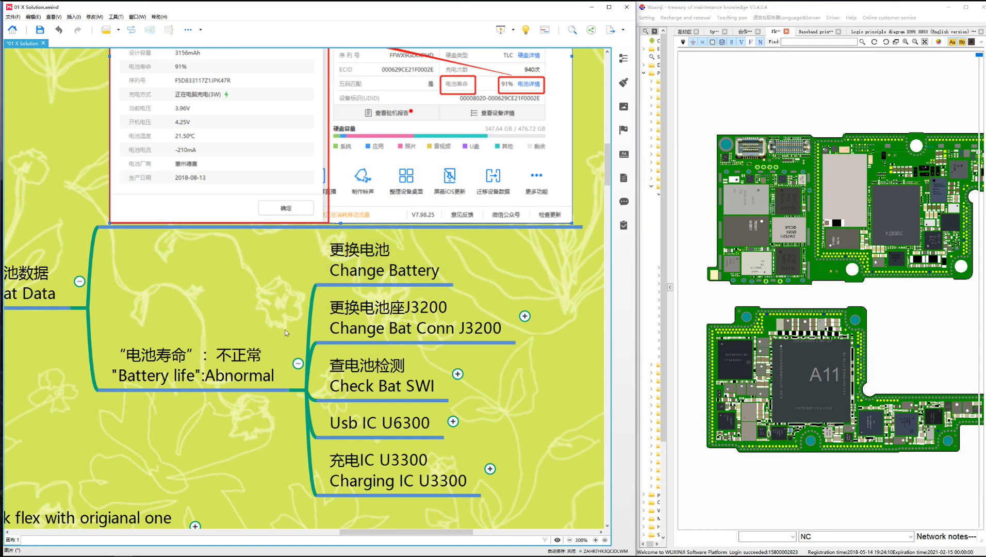
{"action": "left_click", "coordinate": [202, 362]}
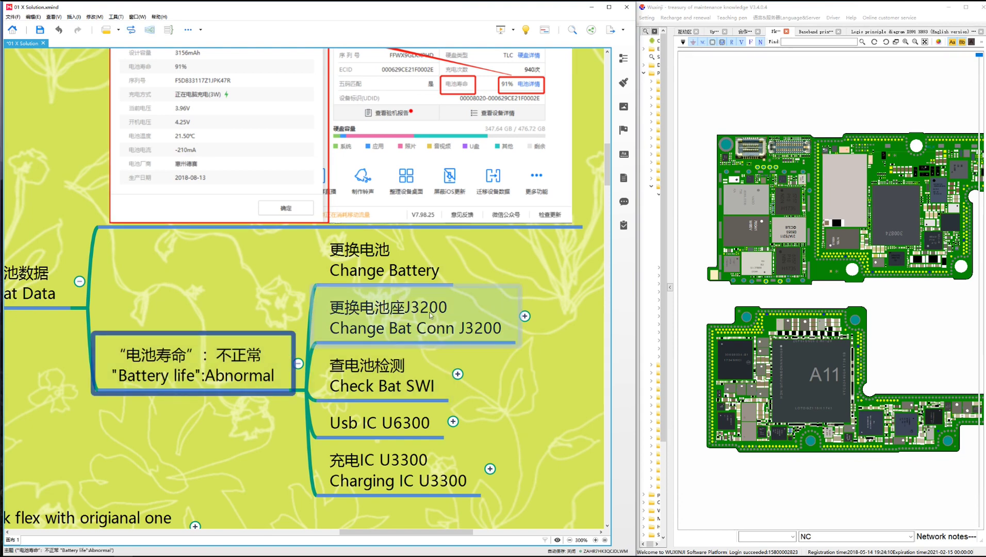
Step: Go through the "Change Battery" and "Change Bat Conn J3200" topics, selecting each in turn
{"action": "left_click", "coordinate": [376, 269]}
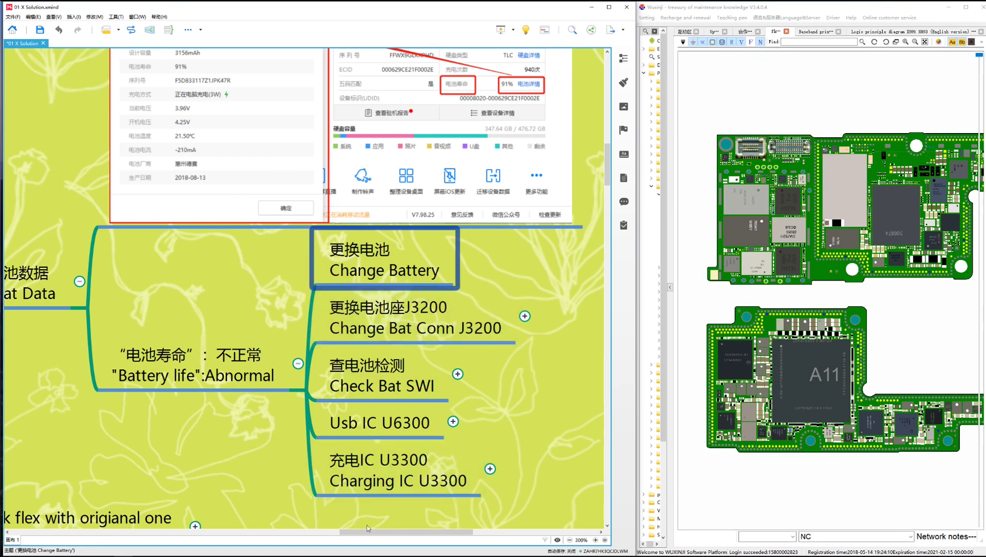
{"action": "left_click_drag", "start_coordinate": [380, 532], "coordinate": [402, 537]}
{"action": "left_click", "coordinate": [300, 316]}
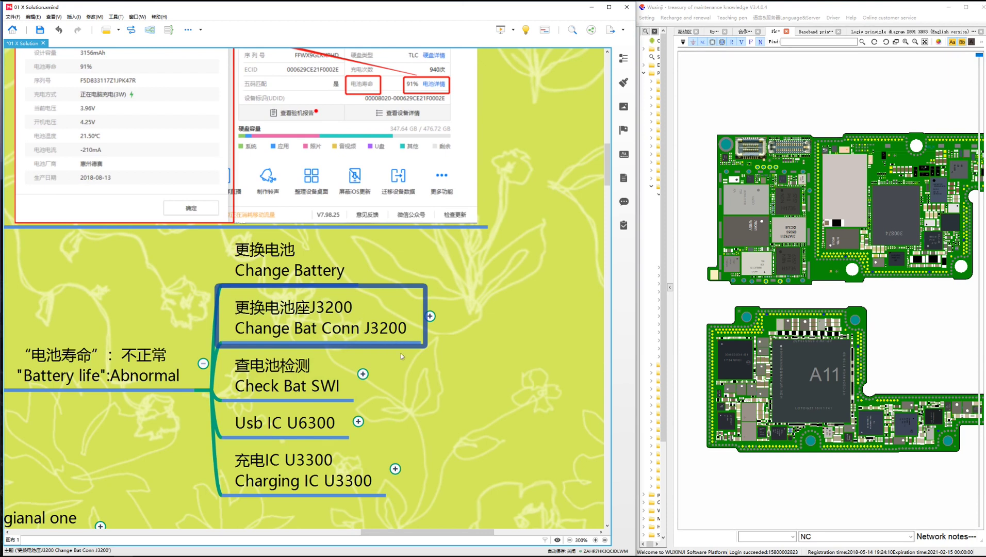
Step: Switch to the Wuxinji board view, find component J3200 and get a close view of the battery connector
{"action": "left_click", "coordinate": [790, 42]}
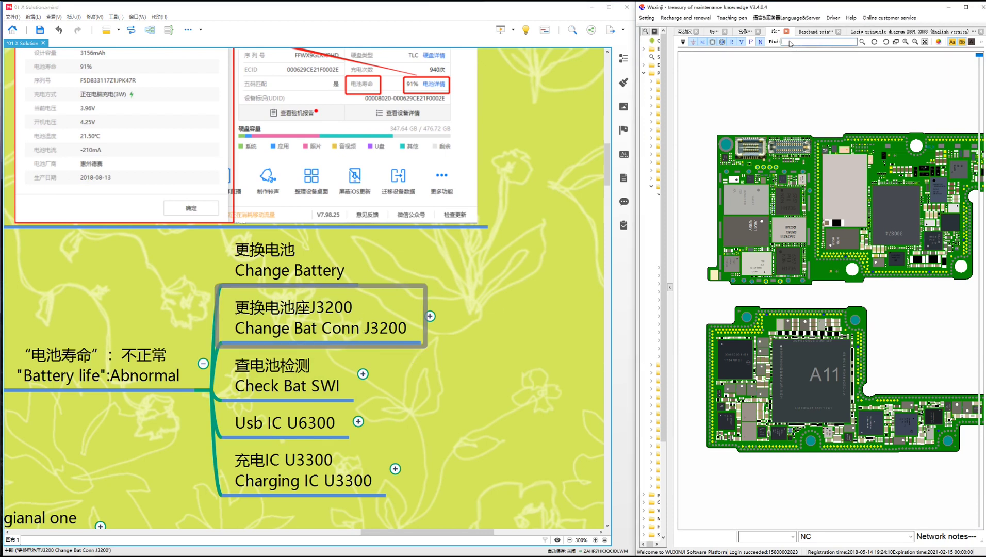
{"action": "type", "text": "J"}
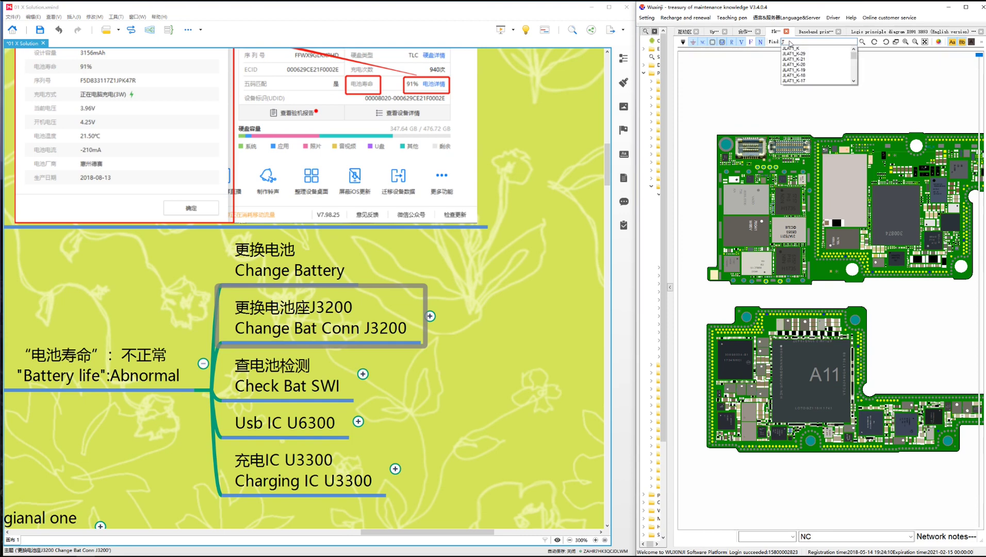
{"action": "type", "text": "3200"}
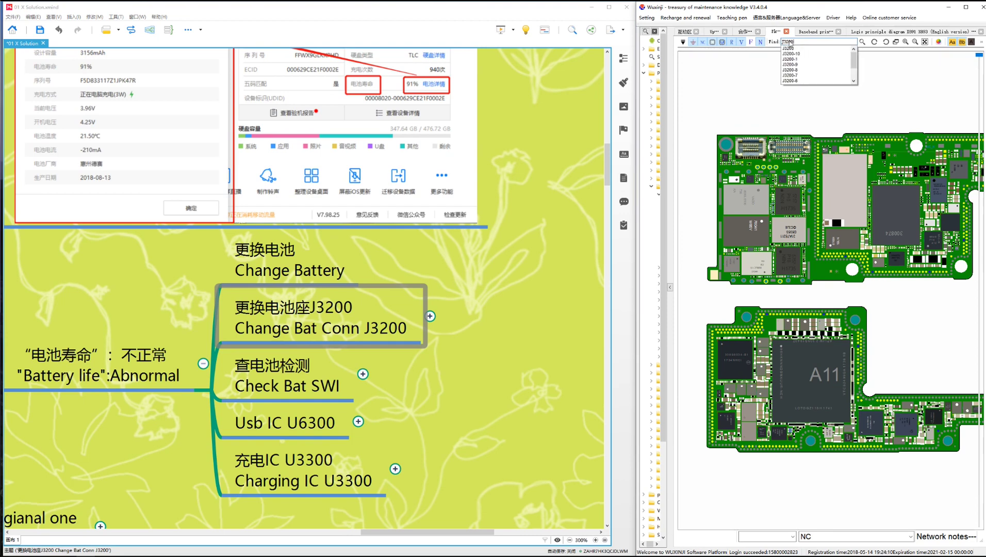
{"action": "key", "text": "Return"}
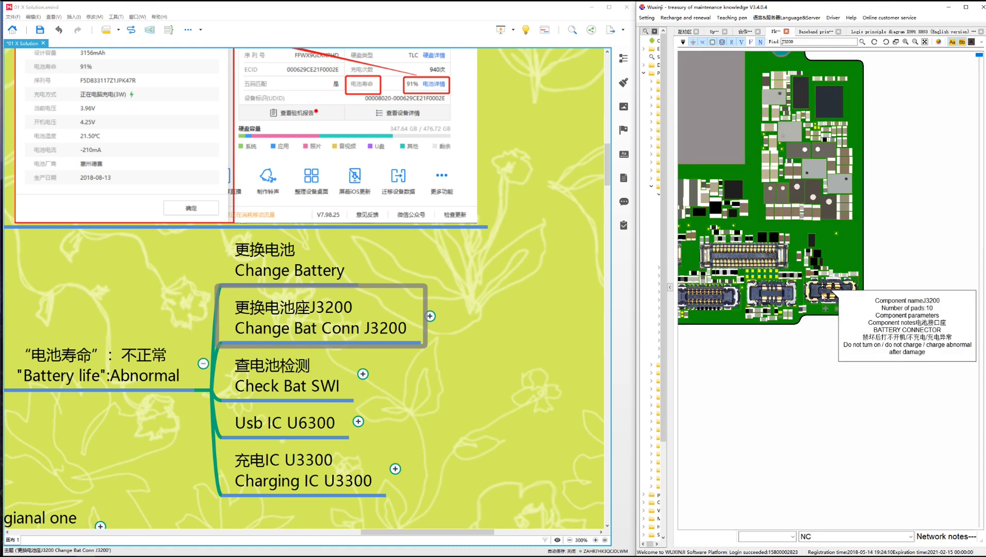
{"action": "left_click", "coordinate": [824, 296]}
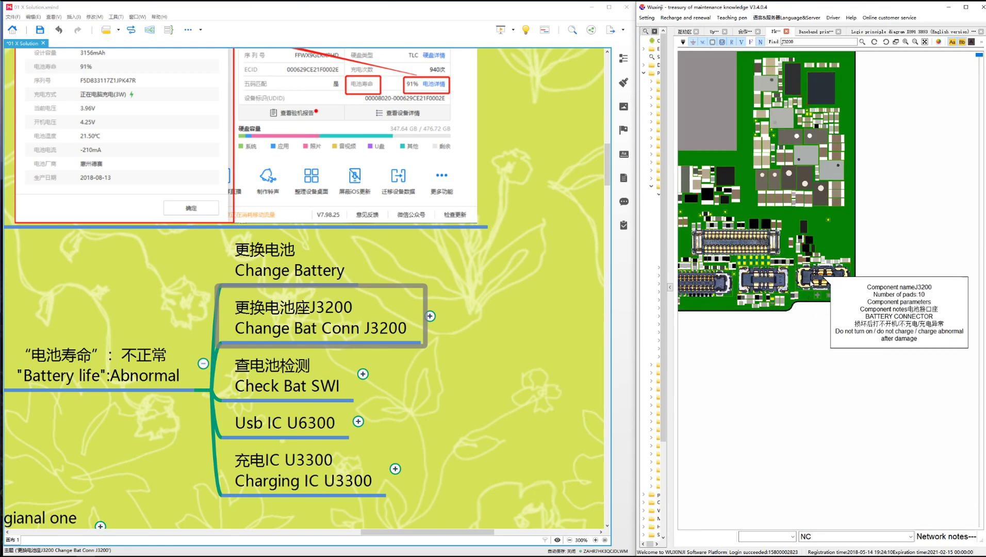
{"action": "scroll", "coordinate": [814, 288], "scroll_direction": "up", "scroll_amount": 4}
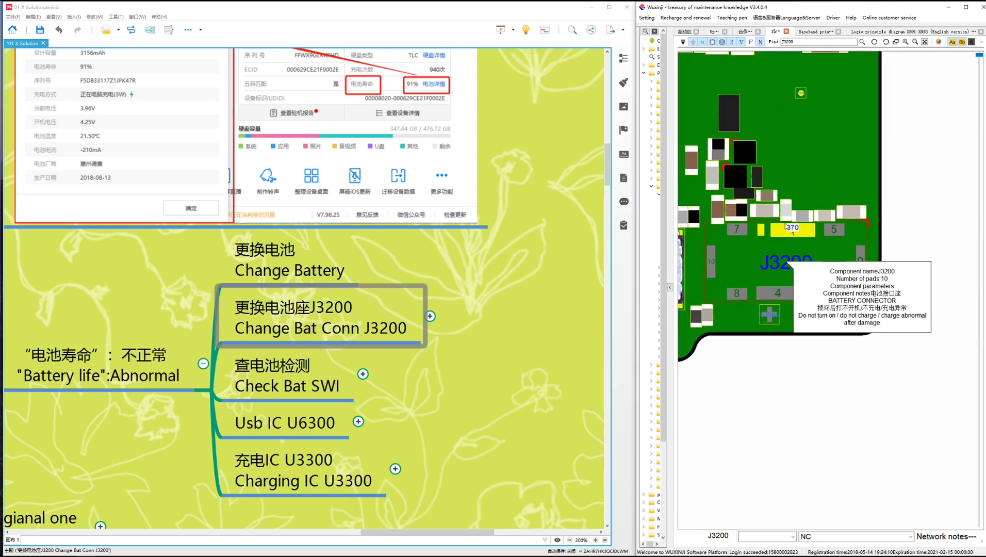
Step: Highlight the net at pad 1 of R3202, then the nets at pins 2 and 3 of J3200
{"action": "left_click", "coordinate": [717, 143]}
{"action": "left_click", "coordinate": [723, 145]}
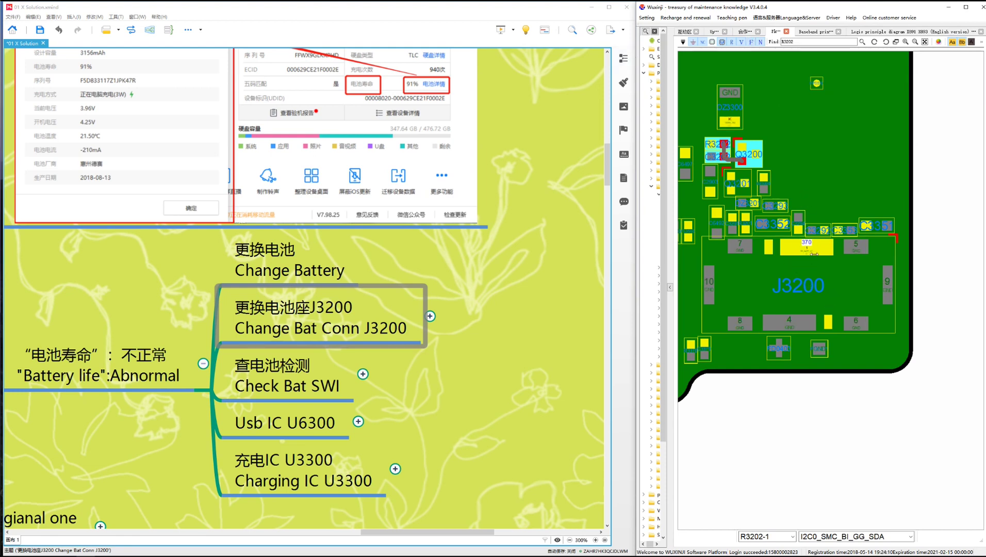
{"action": "scroll", "coordinate": [833, 258], "scroll_direction": "up", "scroll_amount": 3}
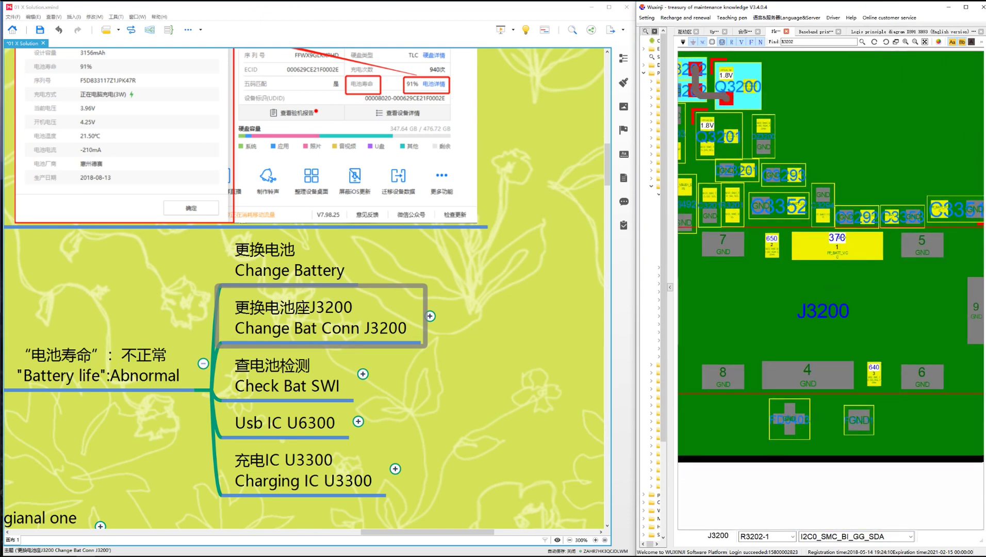
{"action": "scroll", "coordinate": [810, 280], "scroll_direction": "up", "scroll_amount": 2}
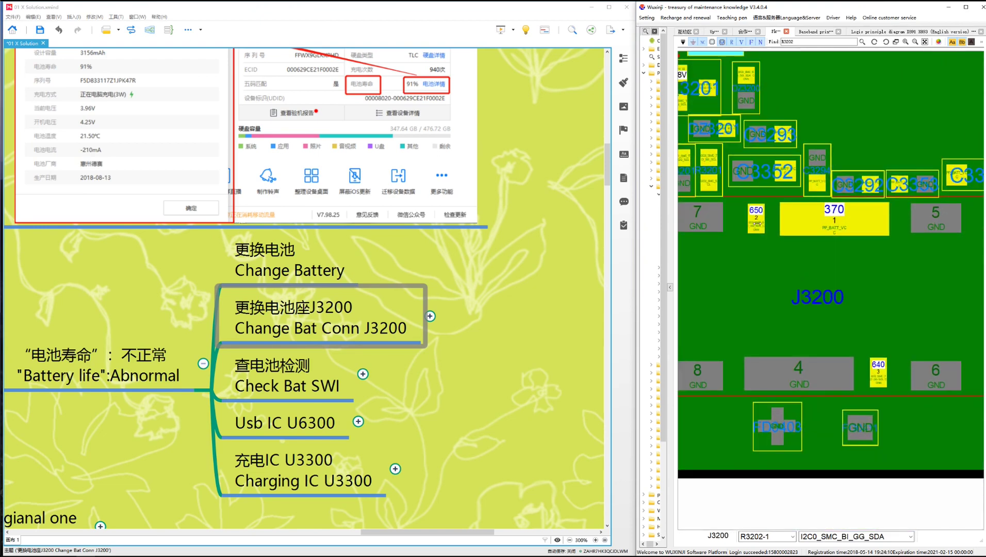
{"action": "scroll", "coordinate": [756, 231], "scroll_direction": "up", "scroll_amount": 1}
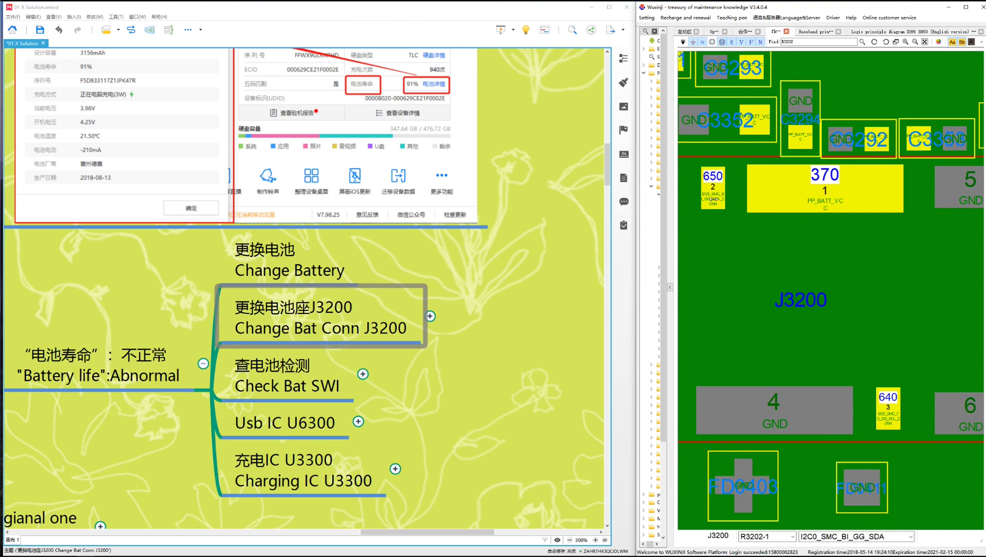
{"action": "left_click", "coordinate": [711, 198]}
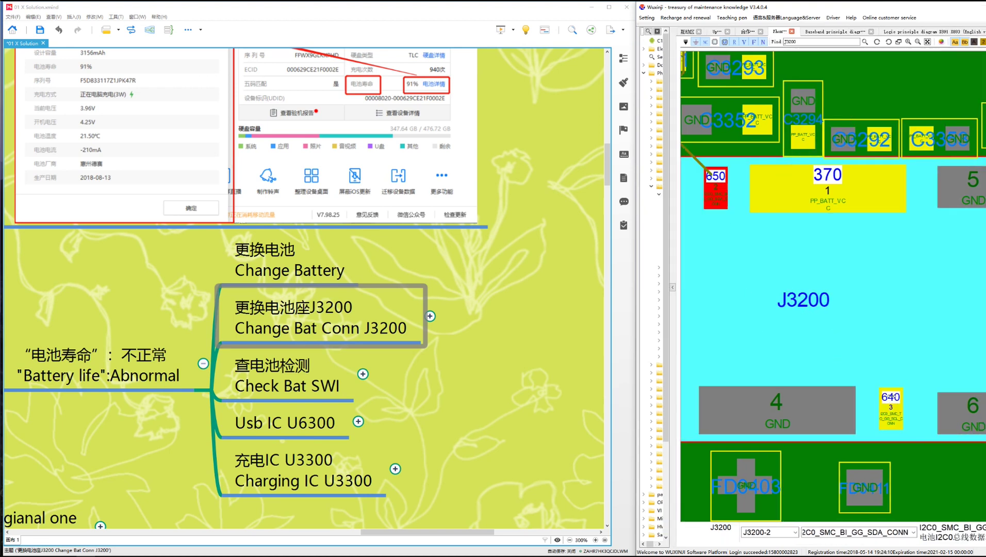
{"action": "left_click", "coordinate": [889, 396]}
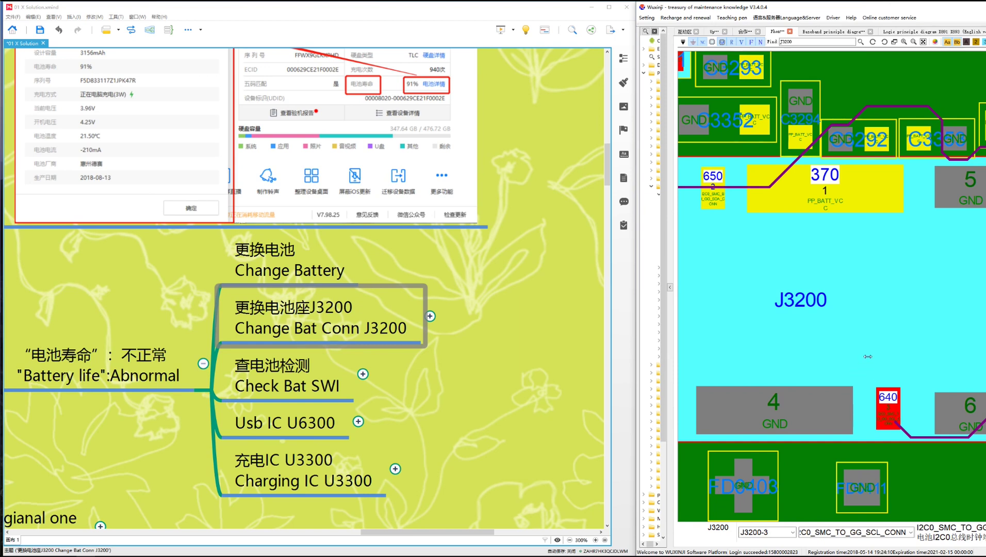
Step: Select the "Check Bat SWI" topic in XMind and highlight the net at J3200 pin 2 in the Wuxinji board view
{"action": "left_click", "coordinate": [237, 392]}
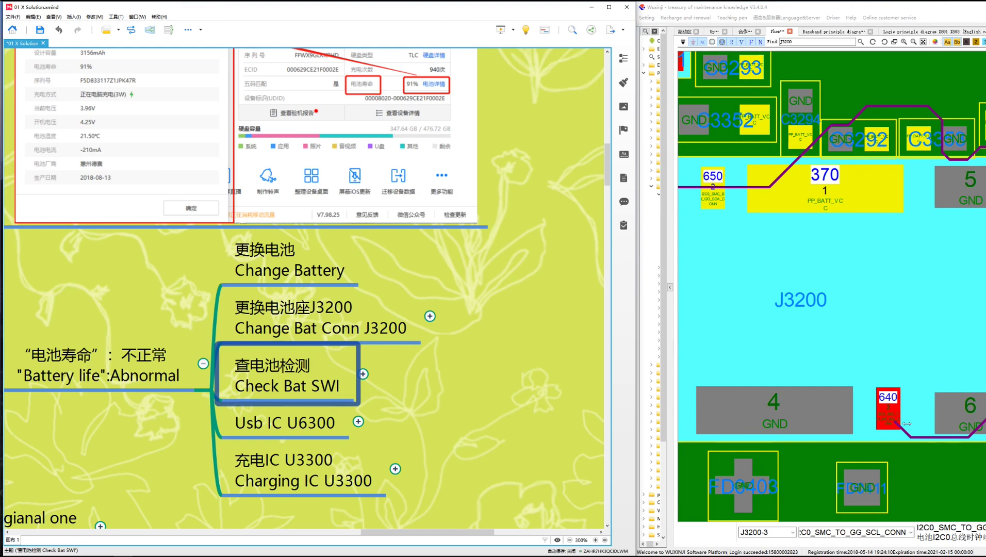
{"action": "left_click", "coordinate": [810, 325]}
{"action": "left_click", "coordinate": [714, 205]}
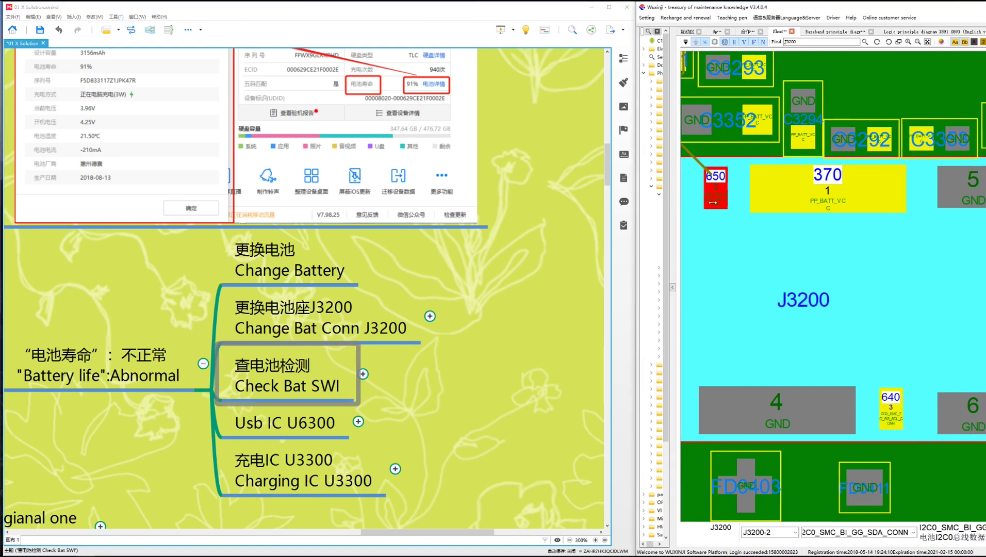
Step: Expand "Check Bat SWI", select its "Check Batt conn swi pins GR" subtopic, and highlight the net at J3200 pin 1 in the Wuxinji board view
{"action": "left_click", "coordinate": [363, 373]}
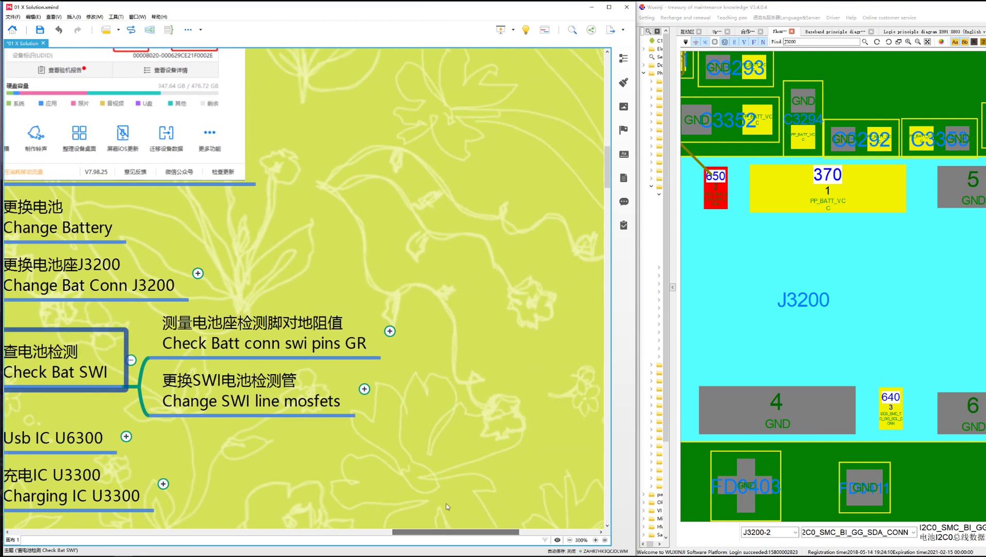
{"action": "left_click", "coordinate": [205, 344]}
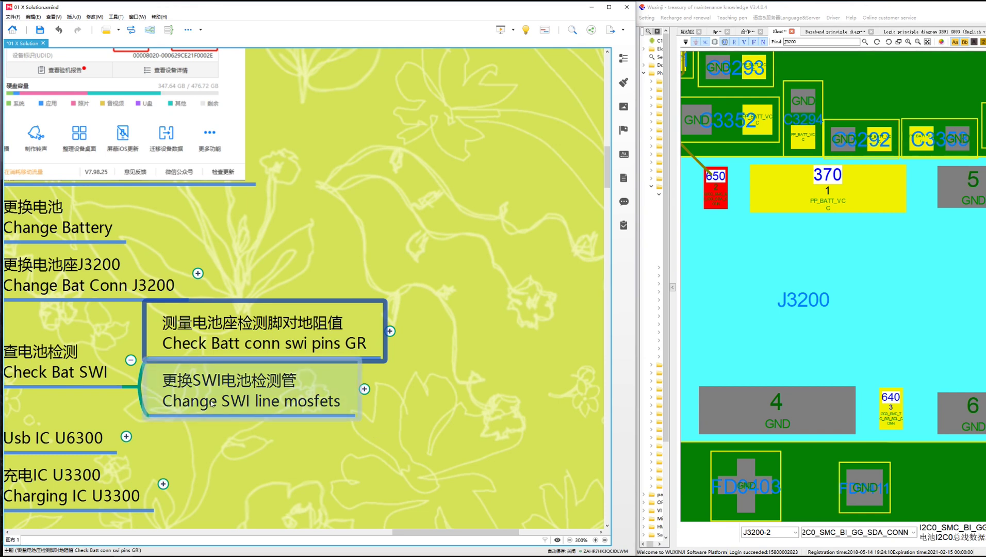
{"action": "left_click", "coordinate": [834, 193]}
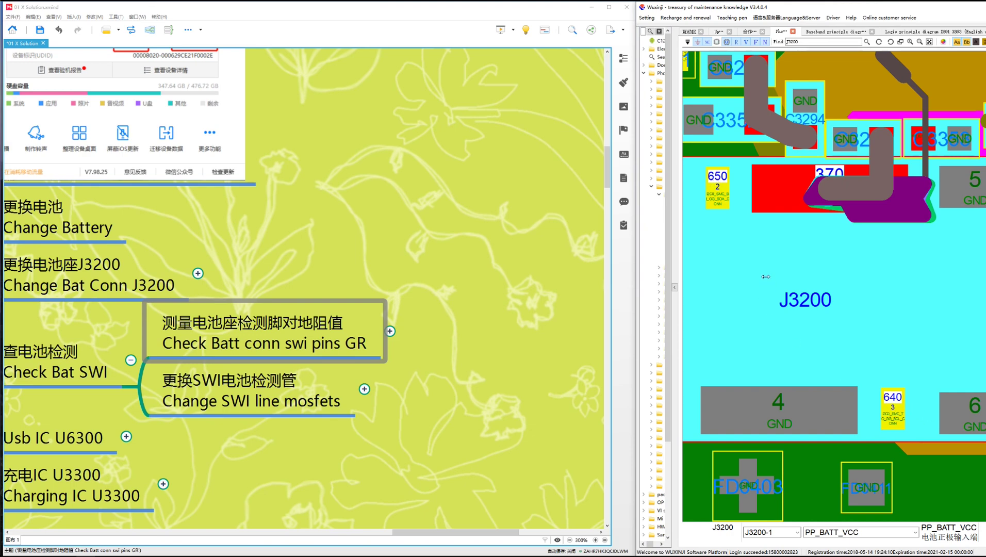
Step: Maximize the Wuxinji window and highlight the net at J3200 pin 2 with the circuitry around the battery connector in view
{"action": "scroll", "coordinate": [766, 276], "scroll_direction": "down", "scroll_amount": 2}
{"action": "scroll", "coordinate": [766, 275], "scroll_direction": "down", "scroll_amount": 2}
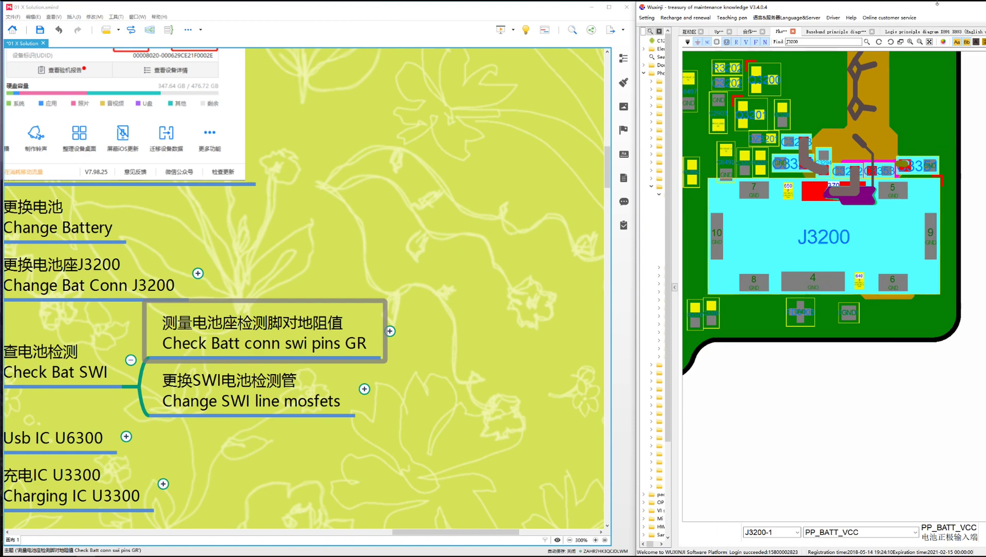
{"action": "left_click_drag", "start_coordinate": [905, 10], "coordinate": [785, 8]}
{"action": "left_click", "coordinate": [876, 6]}
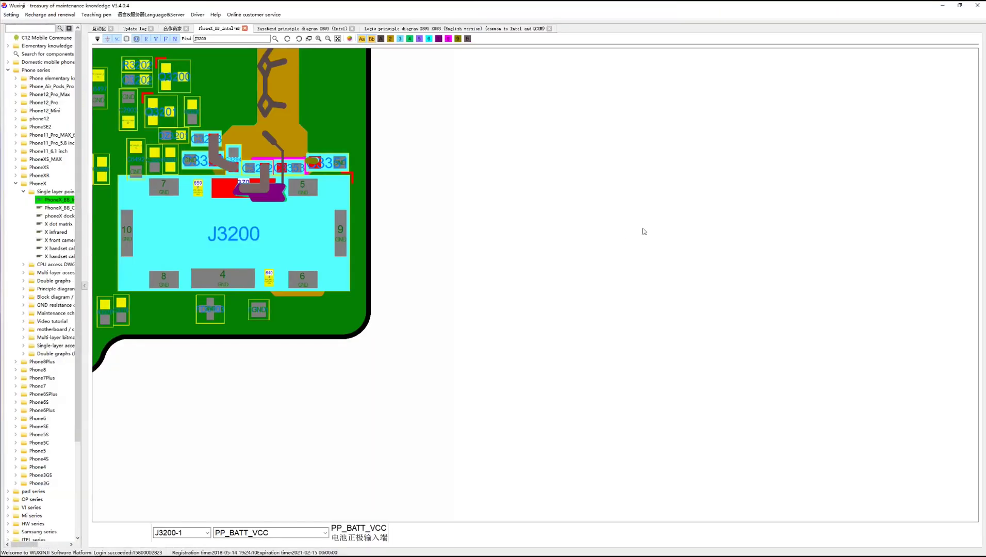
{"action": "left_click_drag", "start_coordinate": [317, 84], "coordinate": [760, 175]}
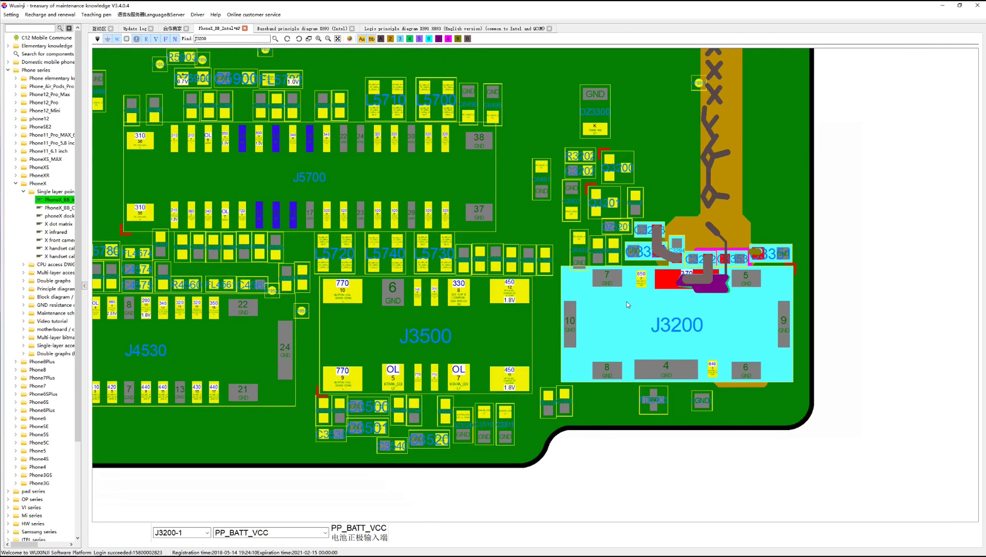
{"action": "scroll", "coordinate": [627, 304], "scroll_direction": "up", "scroll_amount": 2}
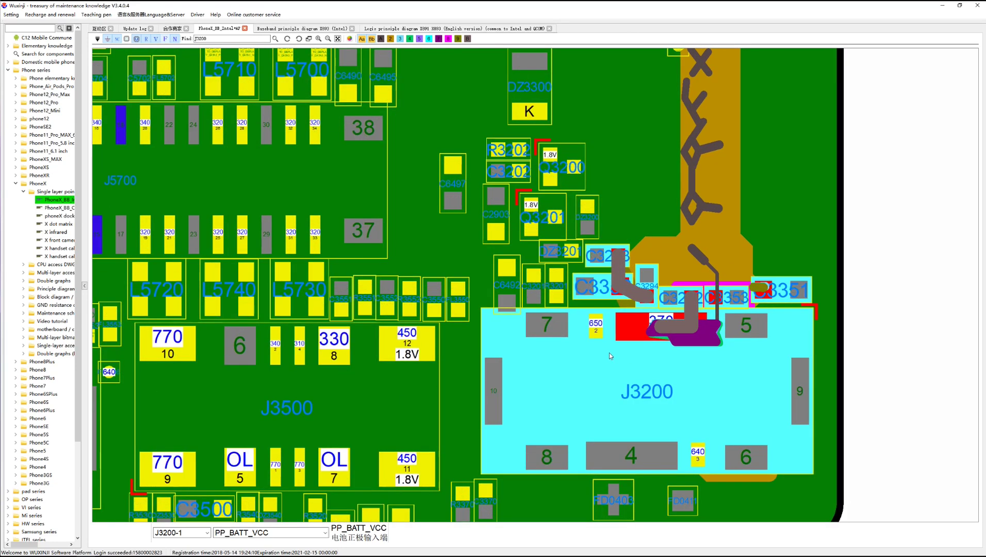
{"action": "left_click", "coordinate": [595, 330]}
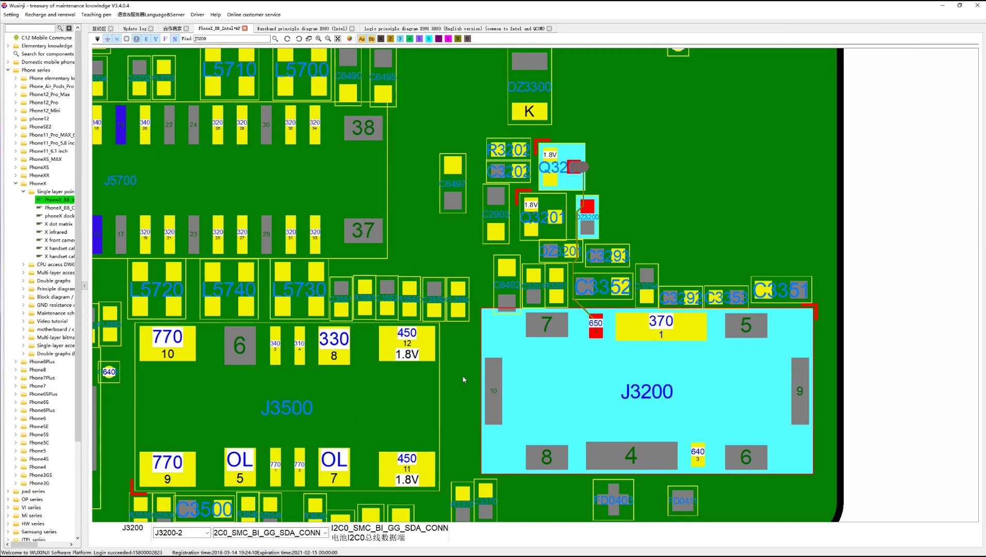
Step: Select Q3200, check the nets at C3293 pin 1 and J3200 pins 2 and 3, and finish on C3293 pin 1
{"action": "left_click", "coordinate": [564, 161]}
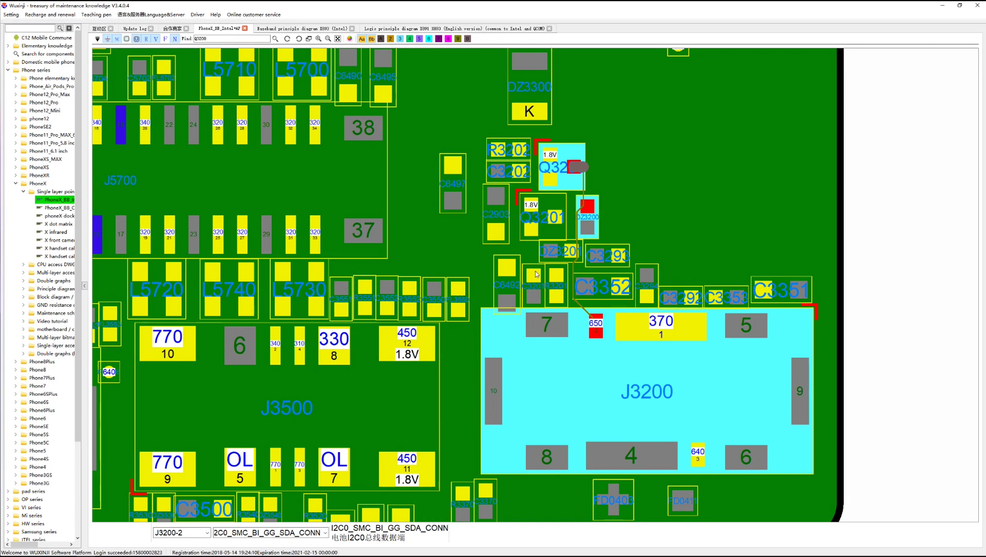
{"action": "left_click", "coordinate": [625, 259]}
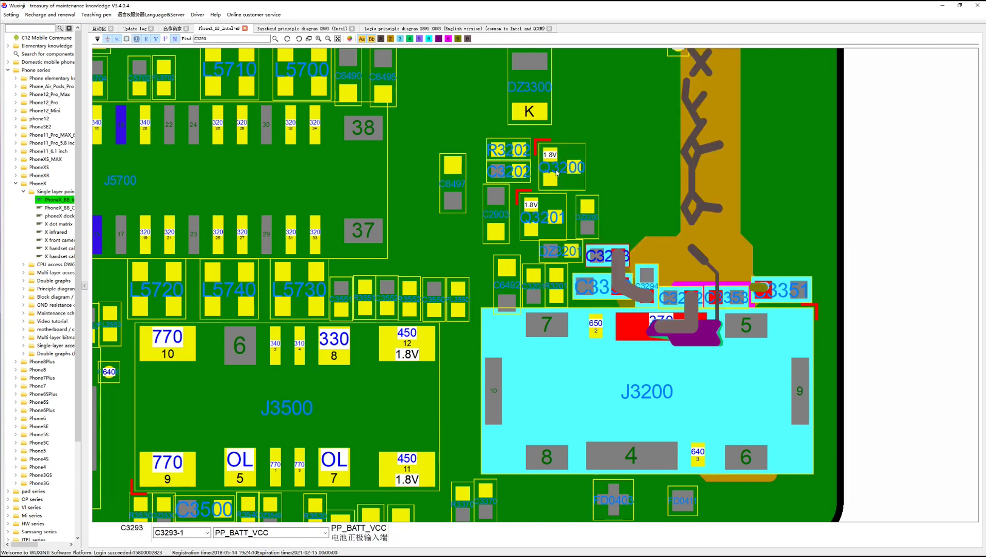
{"action": "left_click", "coordinate": [595, 328]}
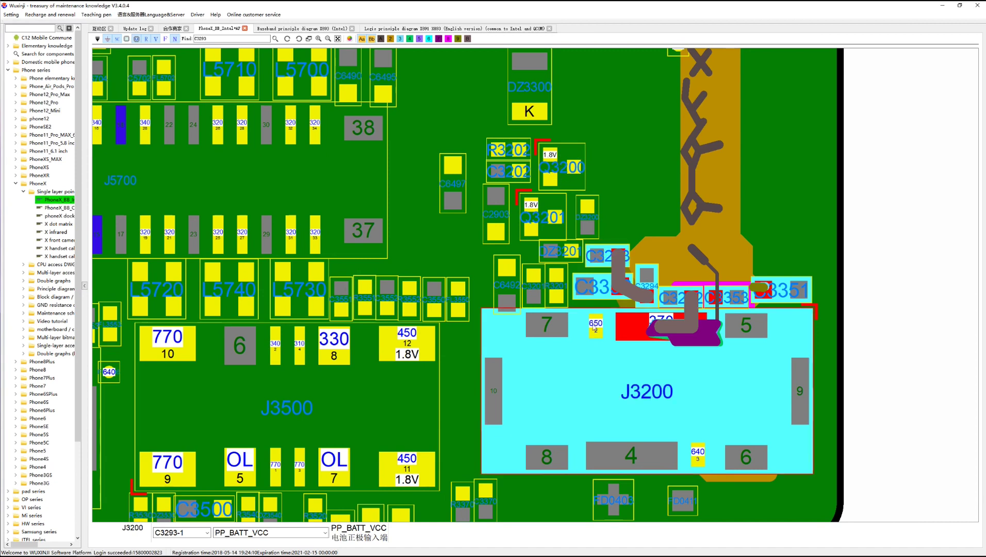
{"action": "left_click", "coordinate": [701, 454]}
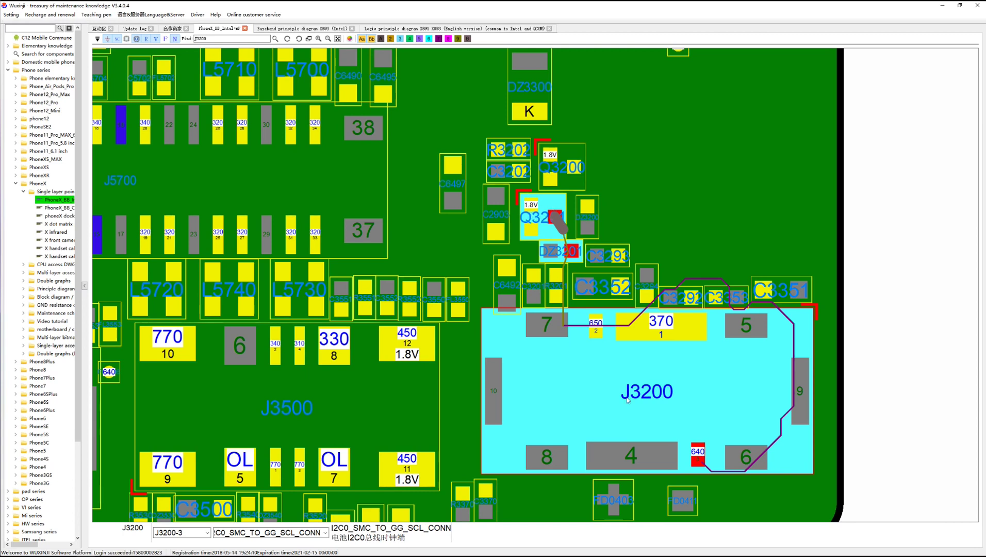
{"action": "left_click", "coordinate": [624, 259]}
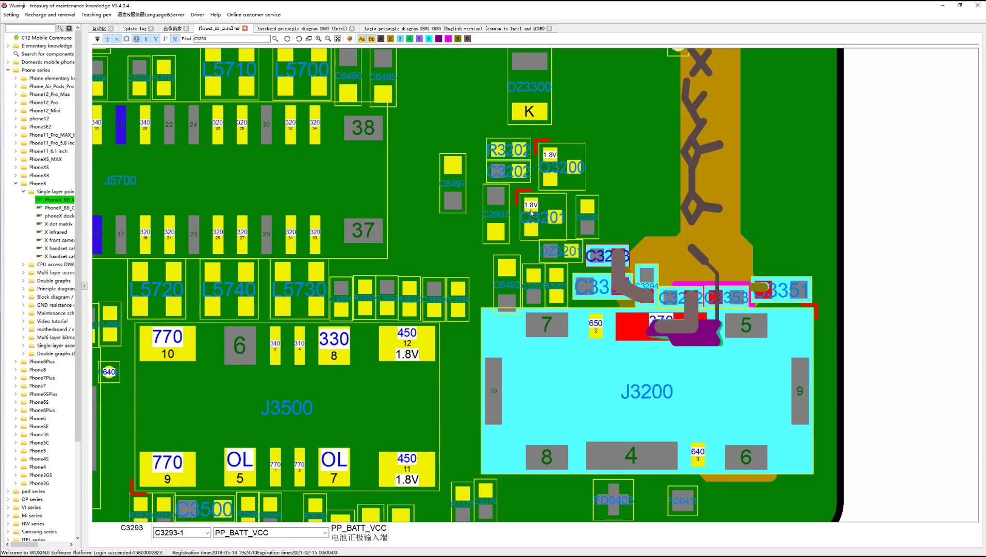
Step: Highlight the PP1V8_S2 net at Q3201 pin 1, then the I2C0_SMC_BI_GG_SDA net at Q3200 pin 2
{"action": "left_click", "coordinate": [543, 220]}
{"action": "left_click", "coordinate": [553, 163]}
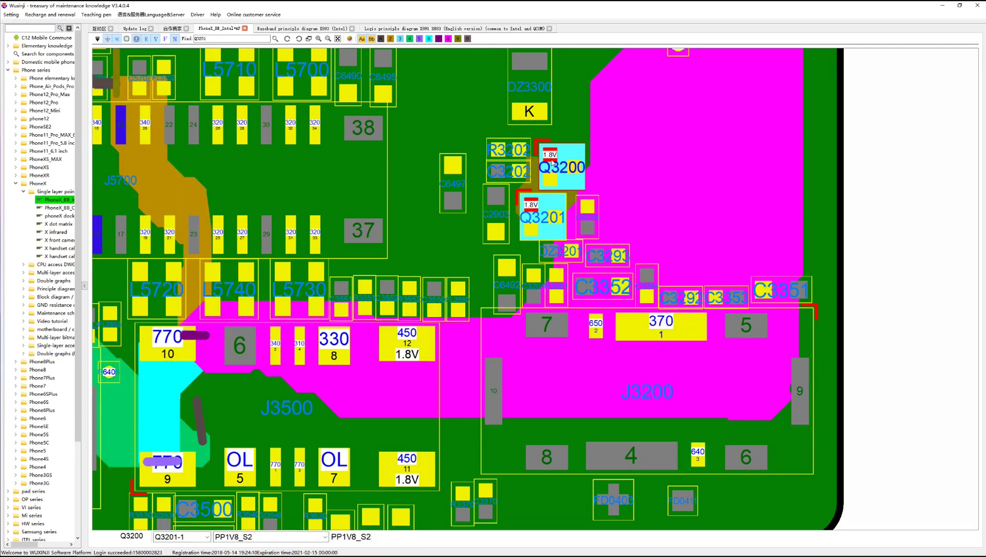
{"action": "left_click", "coordinate": [549, 180]}
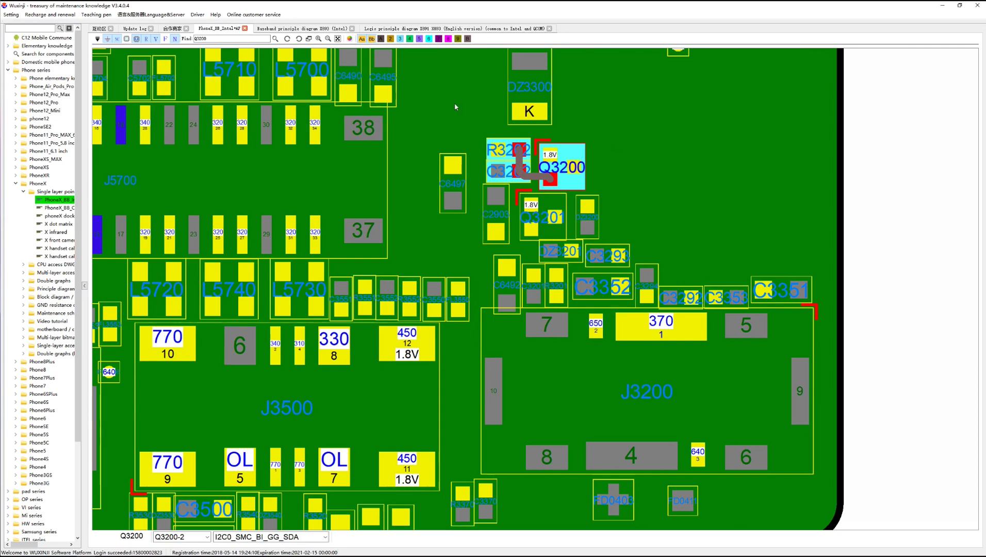
Step: Open the logic principle diagram at Q3200 and get a close view of the circuit between J3200 and the two mosfets
{"action": "left_click", "coordinate": [439, 30]}
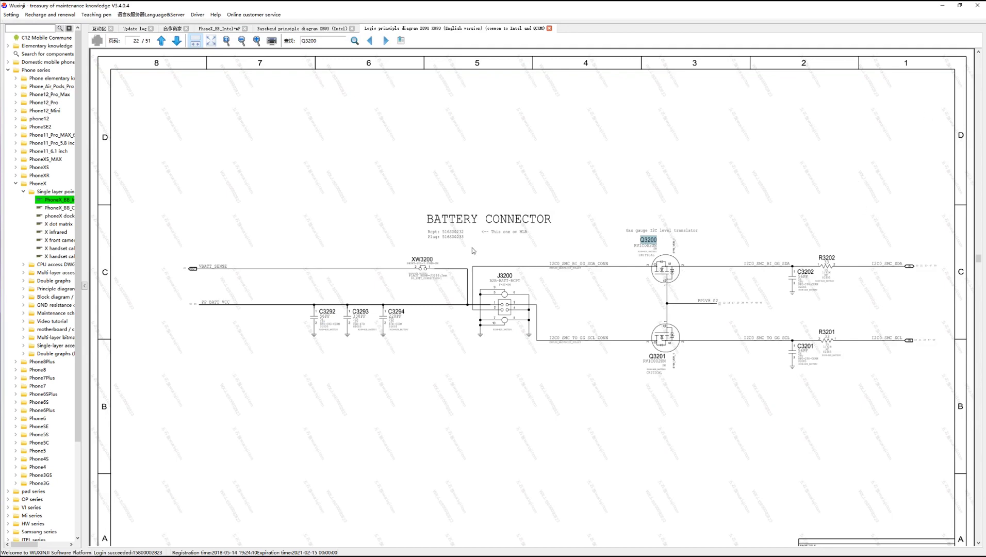
{"action": "scroll", "coordinate": [666, 264], "scroll_direction": "up", "scroll_amount": 1}
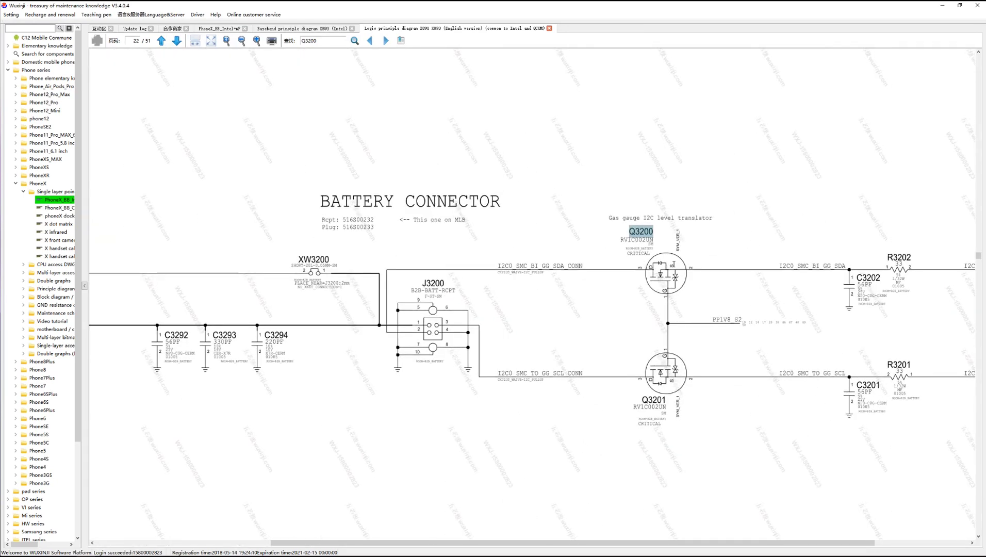
{"action": "scroll", "coordinate": [696, 316], "scroll_direction": "up", "scroll_amount": 3}
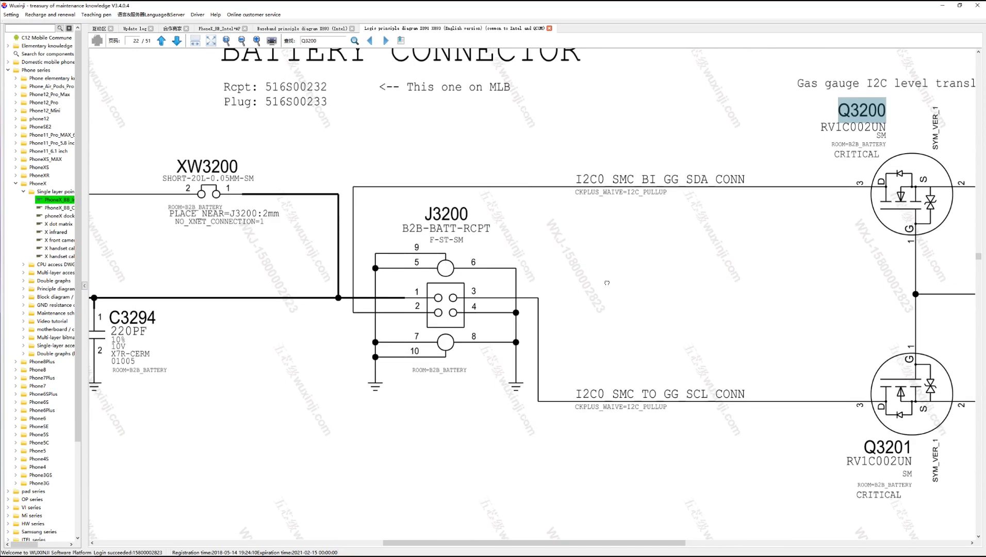
{"action": "left_click_drag", "start_coordinate": [607, 283], "coordinate": [450, 281]}
Step: Mark I2C0 in both battery connector net names, then SDA in the upper name and SCL in the lower one
{"action": "left_click_drag", "start_coordinate": [413, 211], "coordinate": [446, 210]}
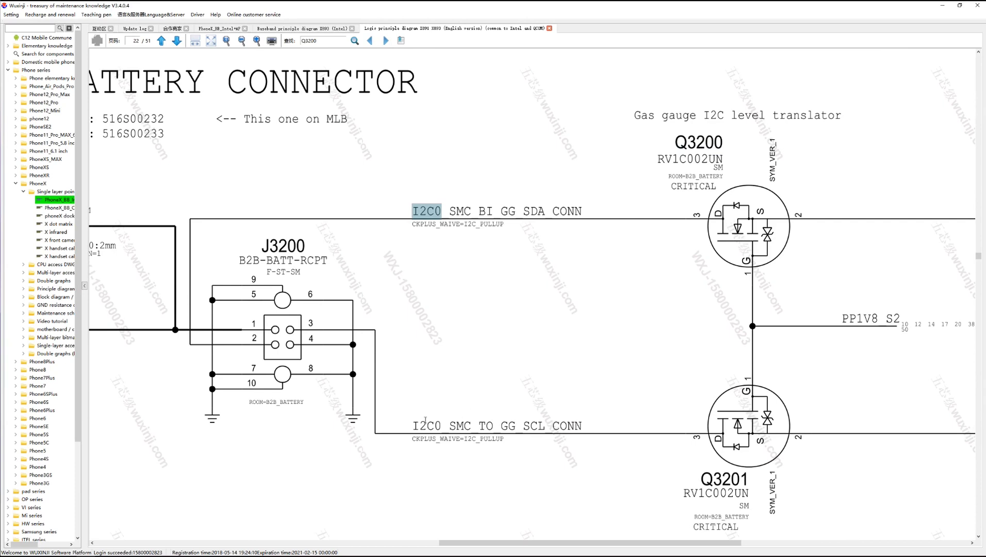
{"action": "left_click_drag", "start_coordinate": [413, 426], "coordinate": [434, 427]}
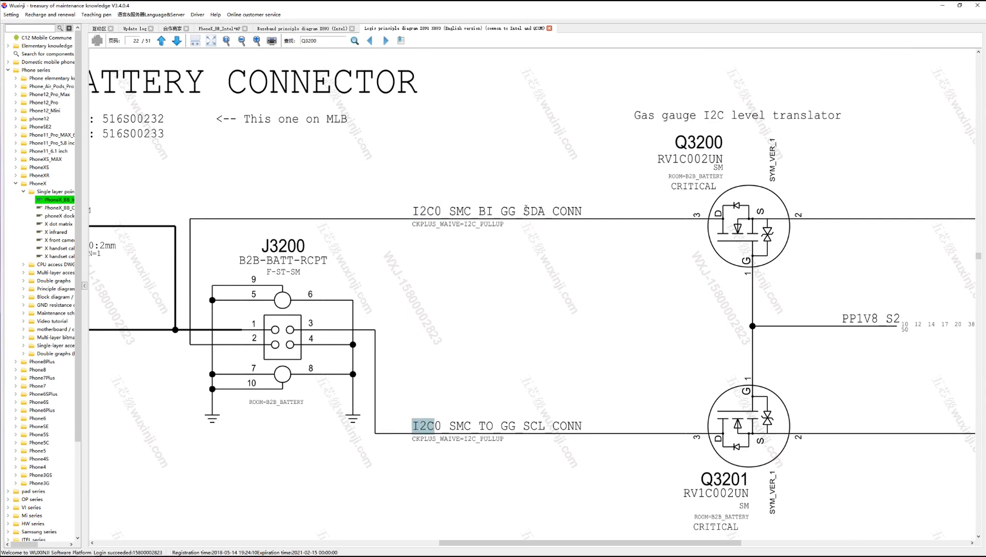
{"action": "left_click_drag", "start_coordinate": [524, 211], "coordinate": [545, 212]}
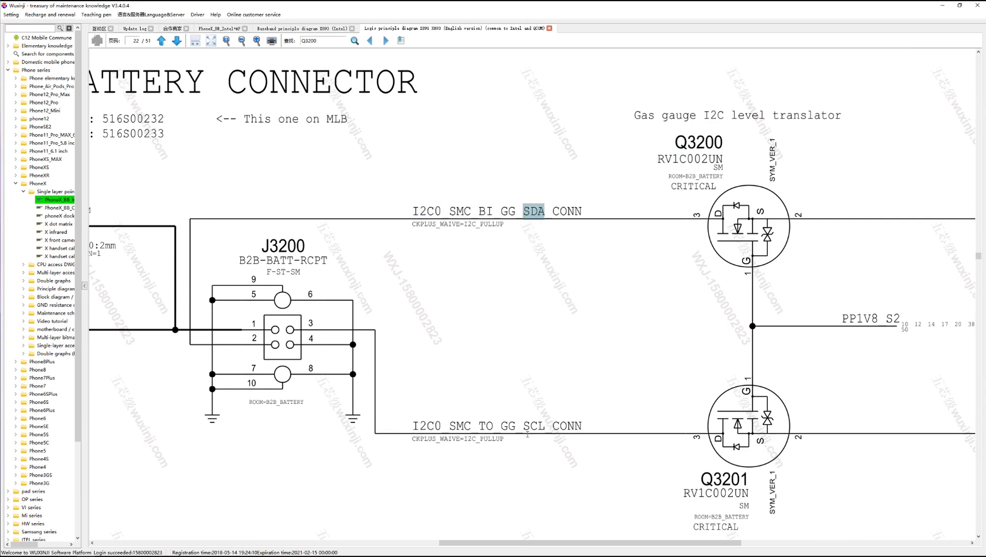
{"action": "left_click_drag", "start_coordinate": [524, 426], "coordinate": [545, 426]}
Step: Mark the mosfet designators Q3201 and Q3200 in turn on the schematic
{"action": "left_click_drag", "start_coordinate": [629, 381], "coordinate": [478, 327]}
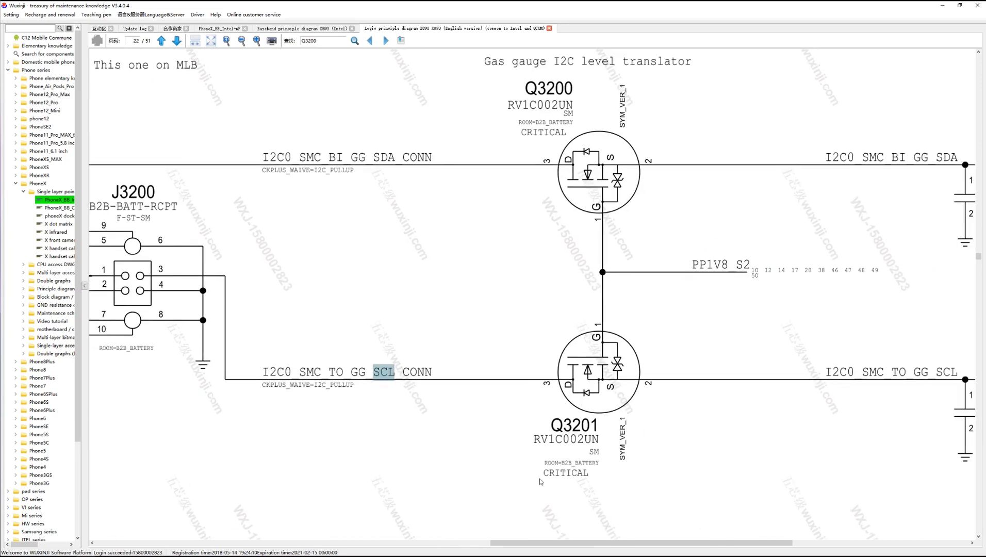
{"action": "left_click_drag", "start_coordinate": [562, 430], "coordinate": [597, 428]}
{"action": "left_click", "coordinate": [554, 423]}
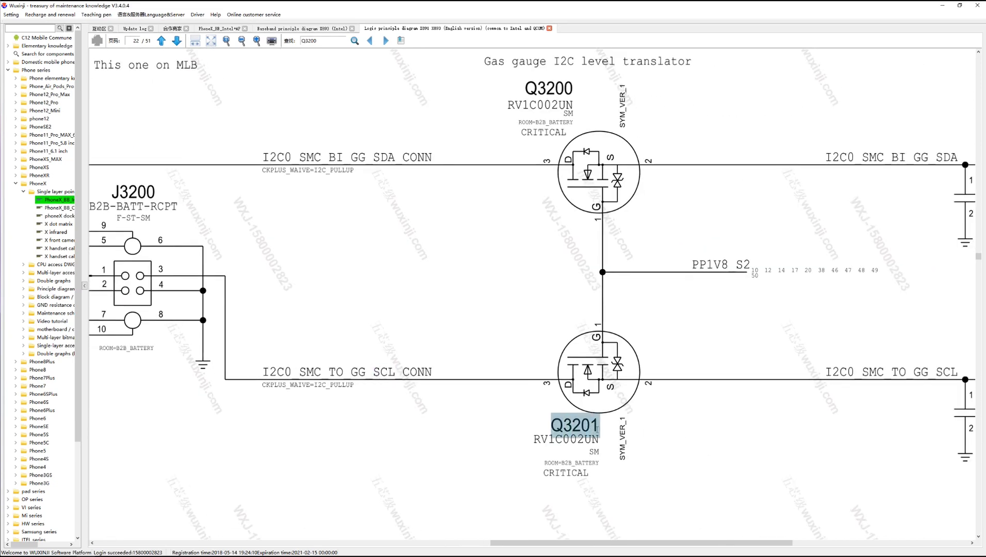
{"action": "left_click_drag", "start_coordinate": [525, 91], "coordinate": [597, 88]}
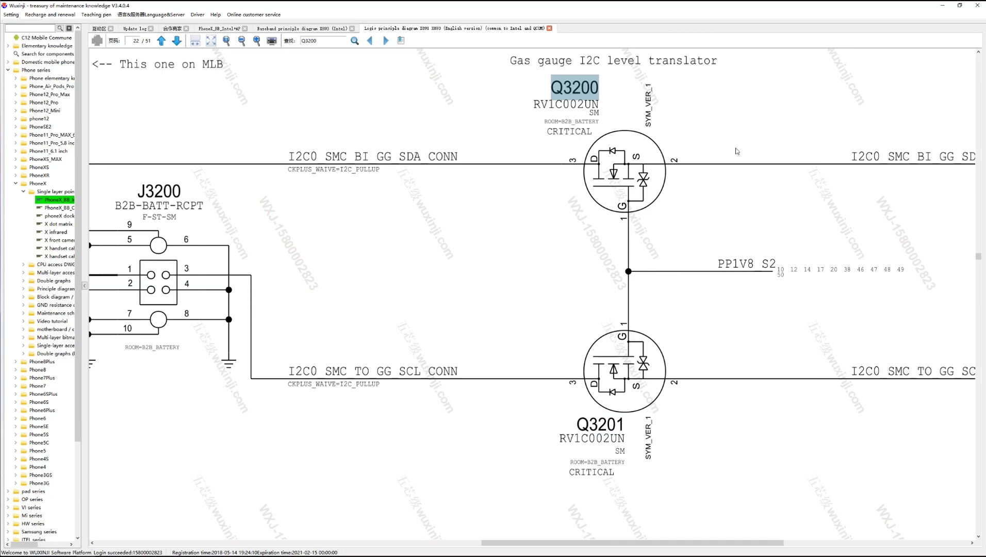
Step: Return to the PhoneX board view, highlight the net at Q3200 pin 1, and restore the Wuxinji window to full height beside the mind map
{"action": "left_click", "coordinate": [211, 30]}
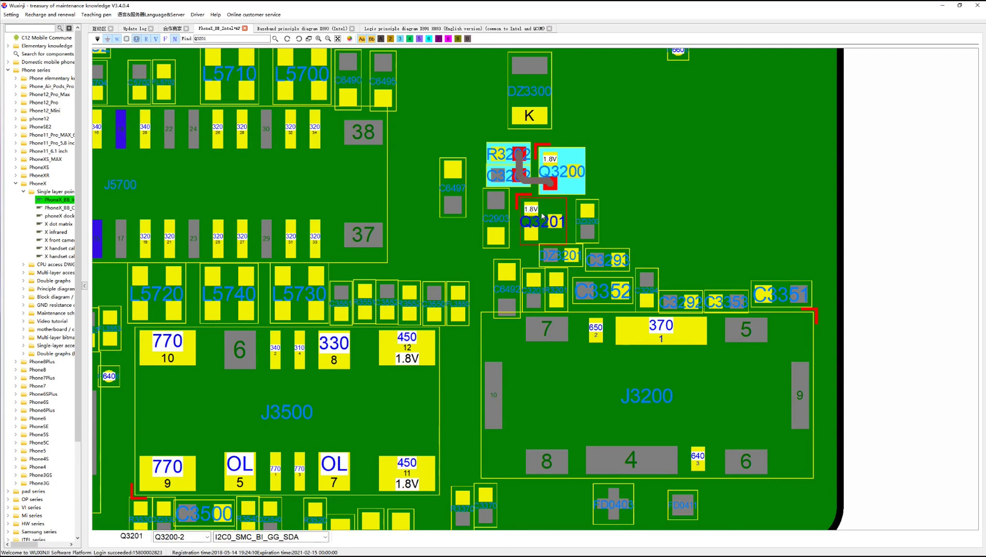
{"action": "left_click", "coordinate": [547, 160]}
{"action": "scroll", "coordinate": [572, 271], "scroll_direction": "down", "scroll_amount": 3}
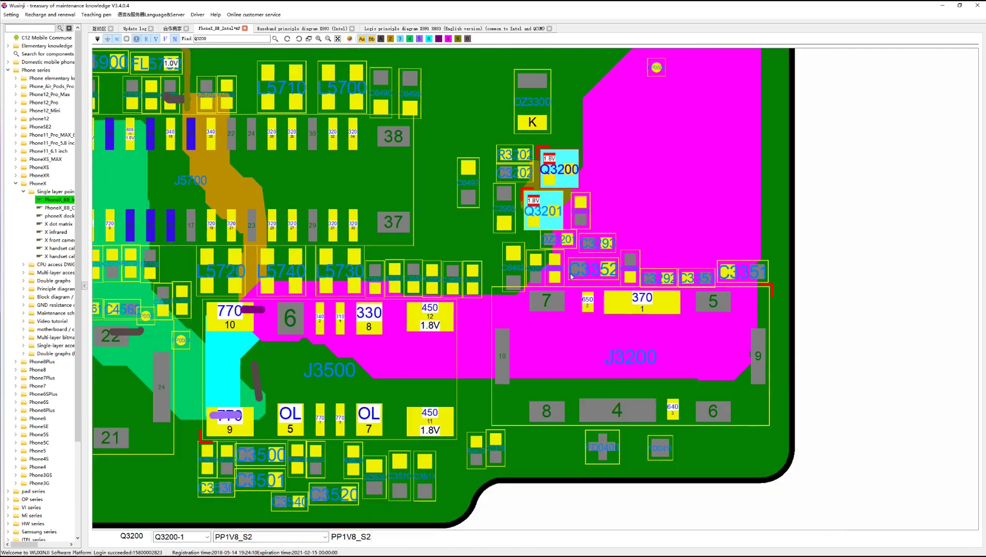
{"action": "left_click", "coordinate": [960, 5]}
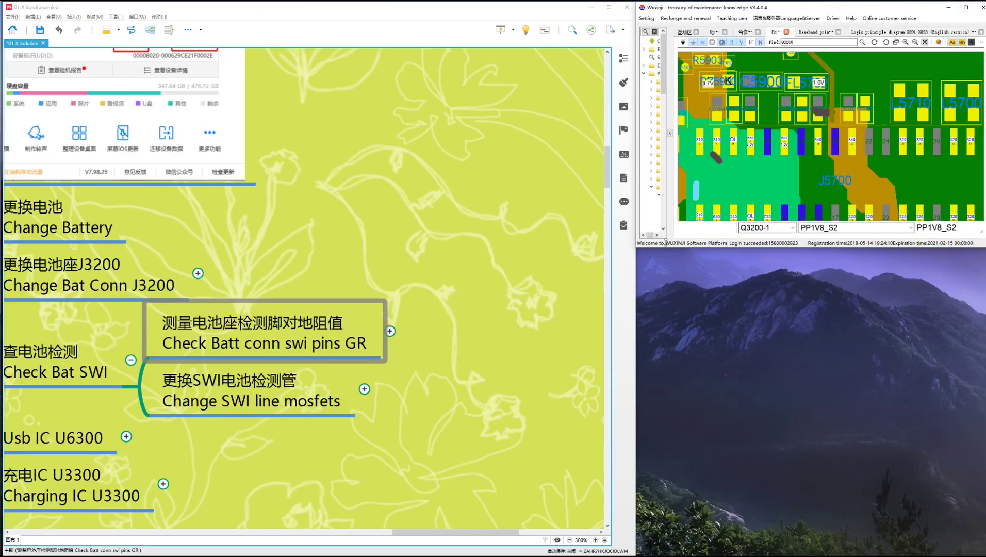
{"action": "double_click", "coordinate": [761, 249]}
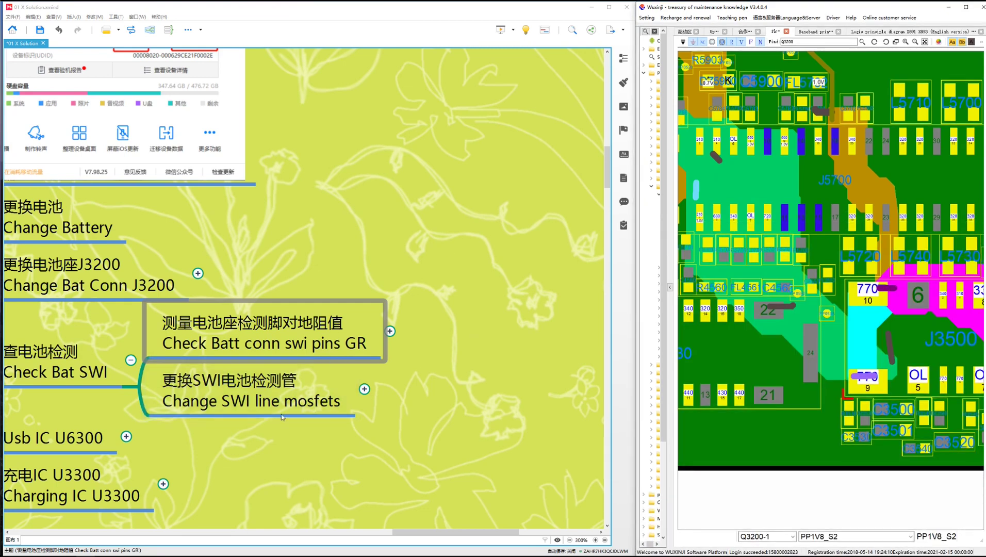
Step: Select the "Check Batt conn swi pins GR" topic in XMind and briefly expand and collapse its branch
{"action": "left_click", "coordinate": [249, 344]}
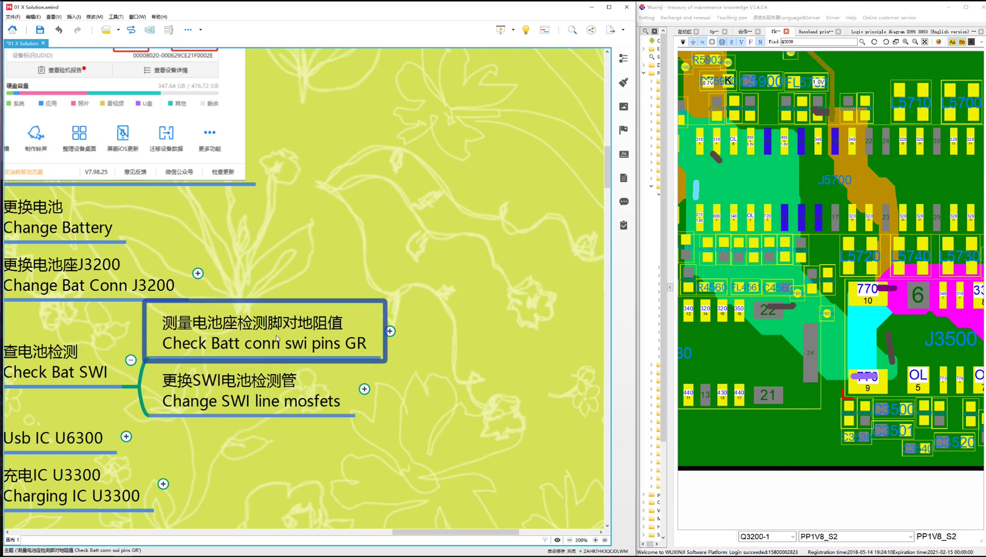
{"action": "left_click", "coordinate": [390, 331]}
{"action": "left_click", "coordinate": [390, 379]}
{"action": "left_click_drag", "start_coordinate": [501, 533], "coordinate": [492, 535]}
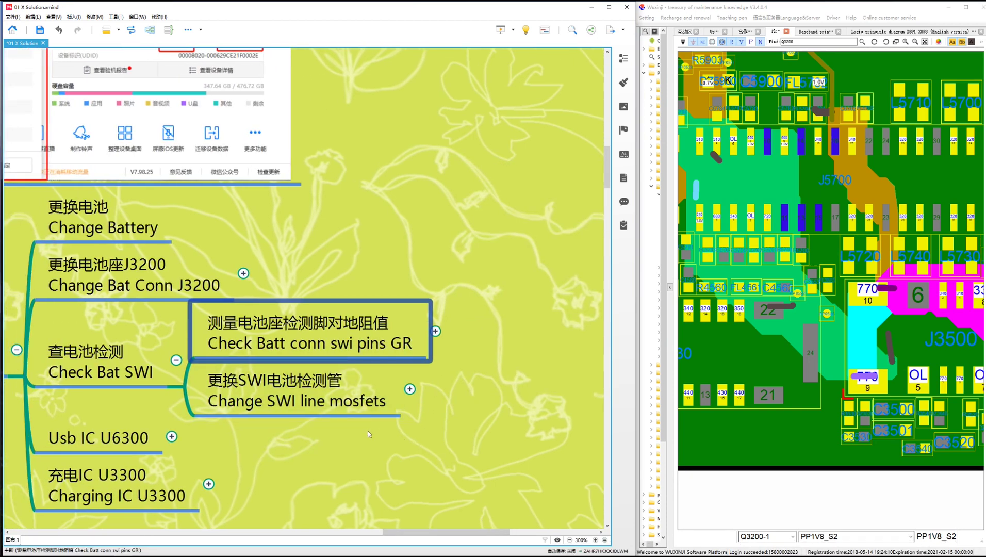
Step: Select the "Change SWI line mosfets" topic and expand it to view the picture locating Q3200 and Q3201
{"action": "left_click", "coordinate": [218, 411]}
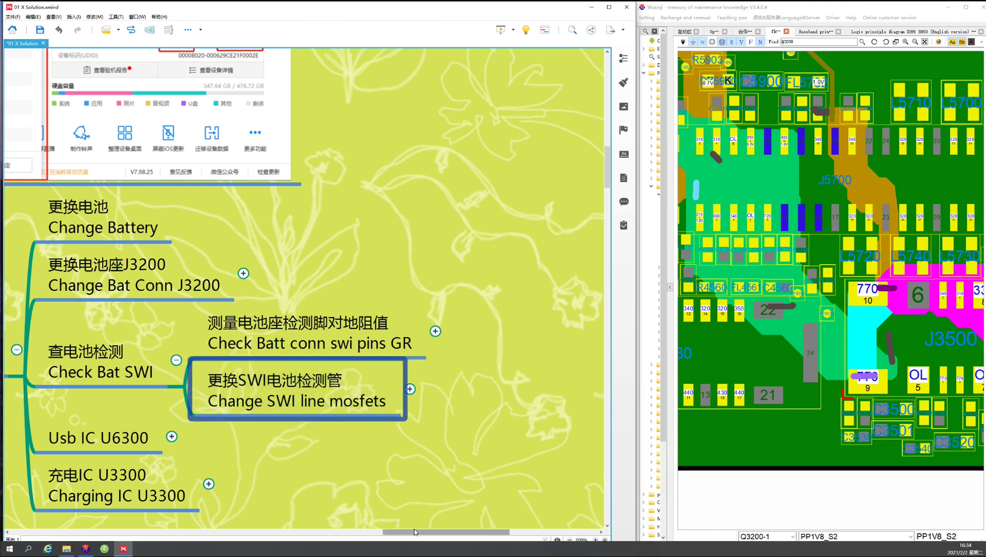
{"action": "left_click_drag", "start_coordinate": [446, 533], "coordinate": [477, 533]}
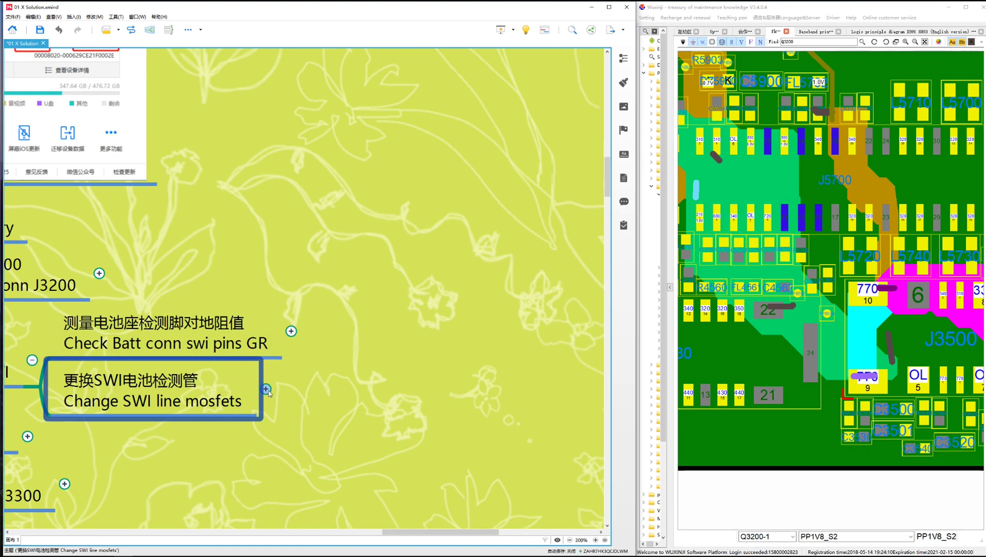
{"action": "left_click", "coordinate": [265, 389]}
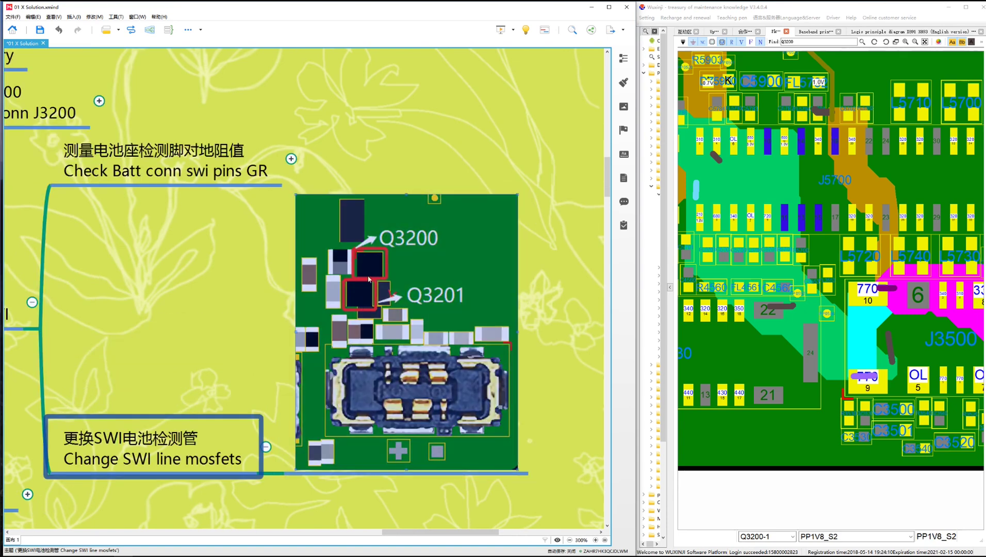
Step: Collapse the "Change SWI line mosfets" topic and its parent "Check Bat SWI"
{"action": "left_click", "coordinate": [267, 448]}
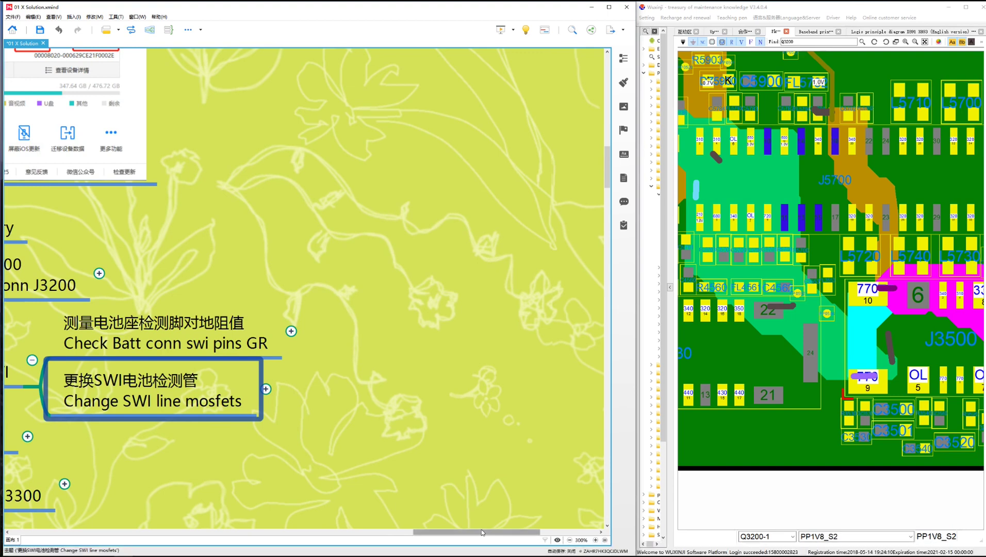
{"action": "left_click_drag", "start_coordinate": [428, 532], "coordinate": [366, 506]}
{"action": "left_click", "coordinate": [446, 361]}
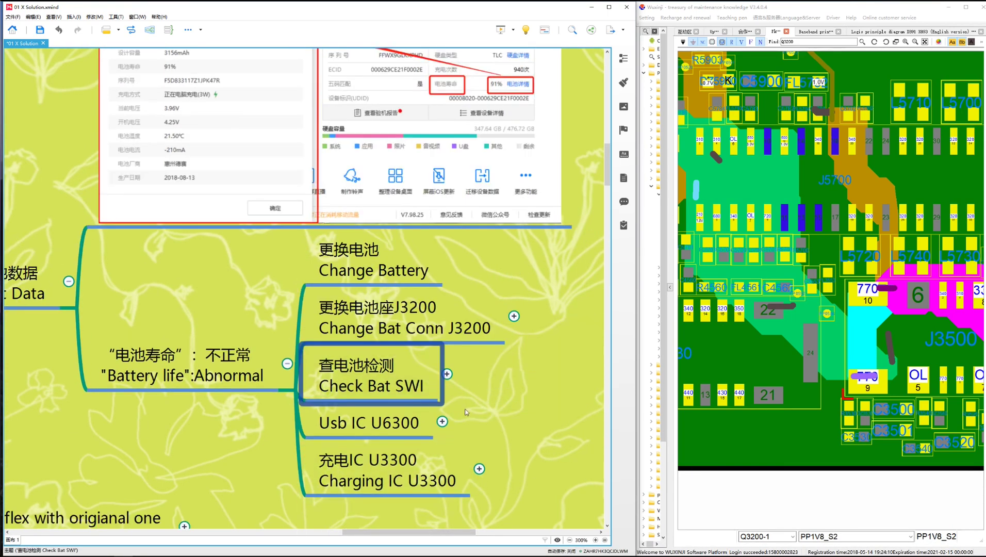
Step: Select the "Usb IC U6300" topic in XMind, find U6300 on the Wuxinji board view and select its pin E3
{"action": "left_click", "coordinate": [356, 363]}
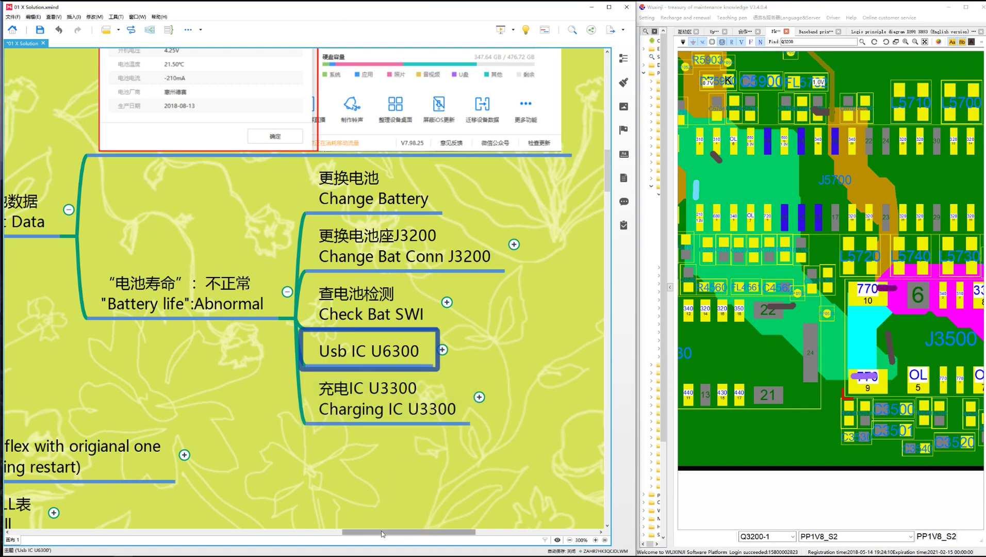
{"action": "left_click_drag", "start_coordinate": [381, 527], "coordinate": [414, 537]}
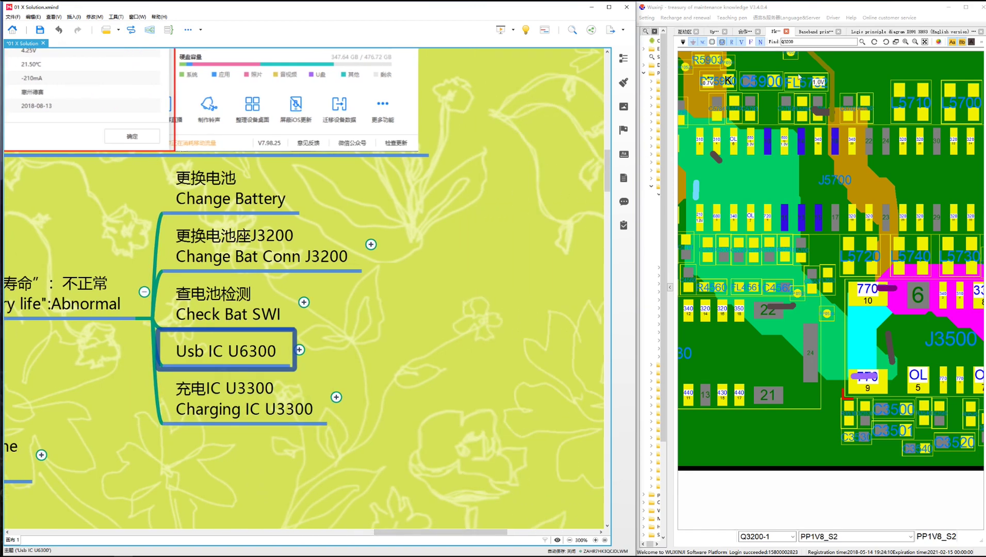
{"action": "left_click", "coordinate": [798, 44]}
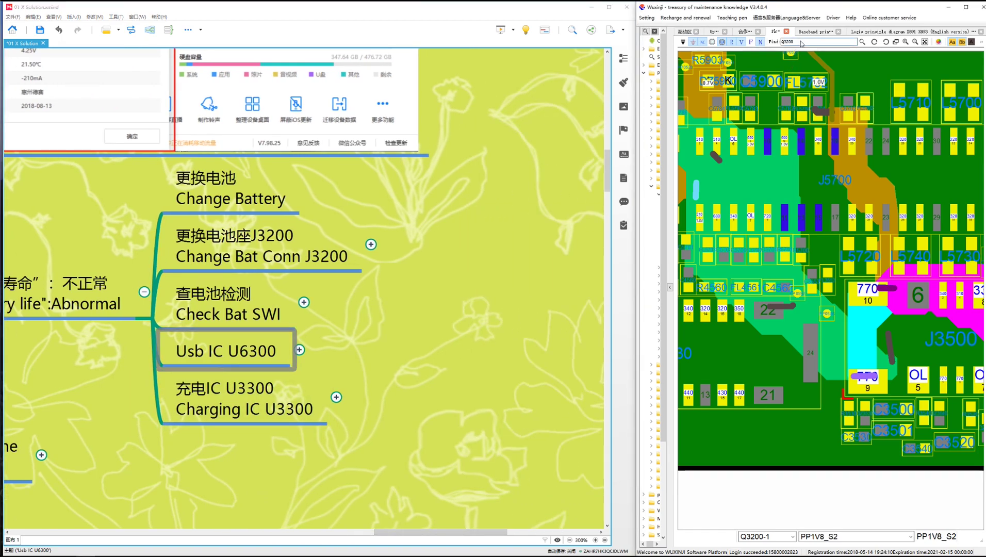
{"action": "left_click_drag", "start_coordinate": [802, 43], "coordinate": [774, 45]}
{"action": "type", "text": "u"}
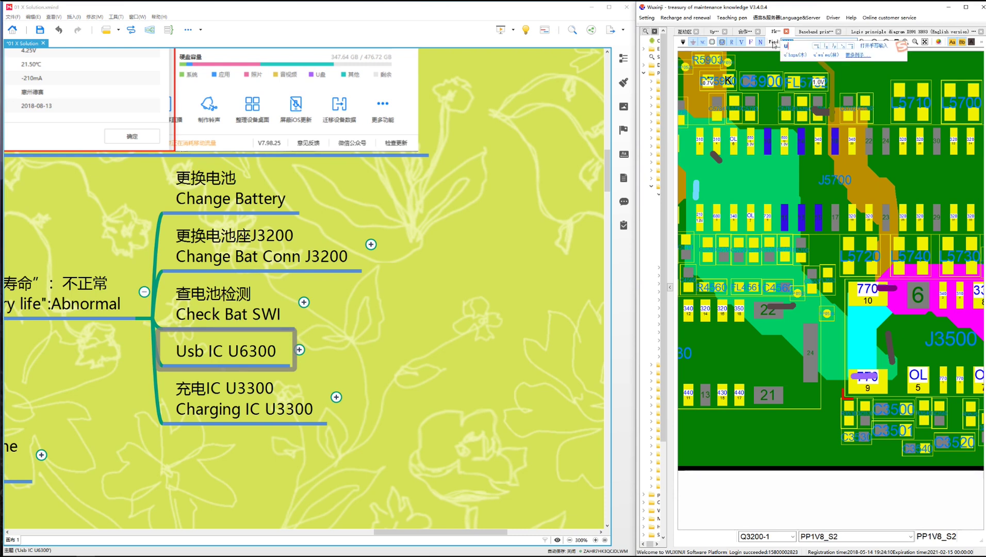
{"action": "key", "text": "Escape"}
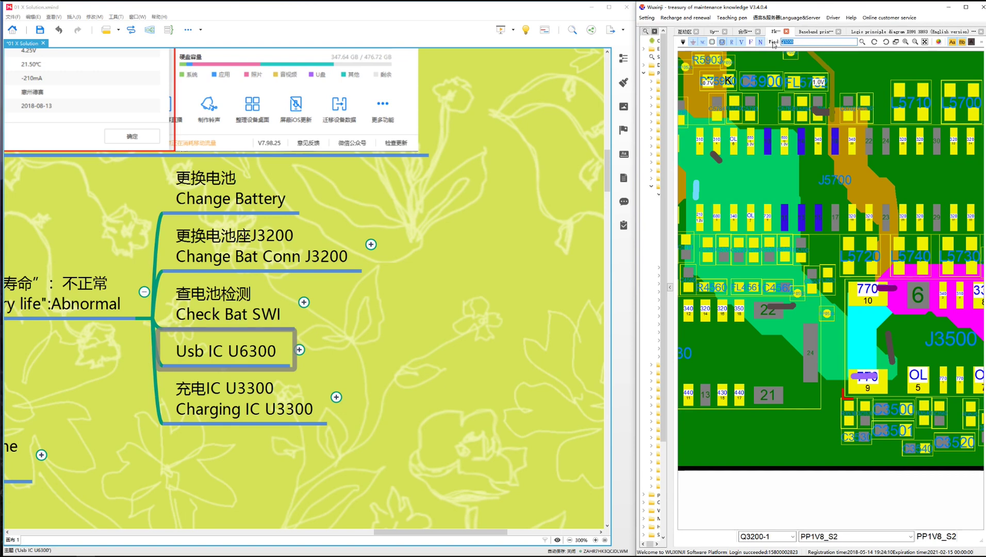
{"action": "type", "text": "u63"}
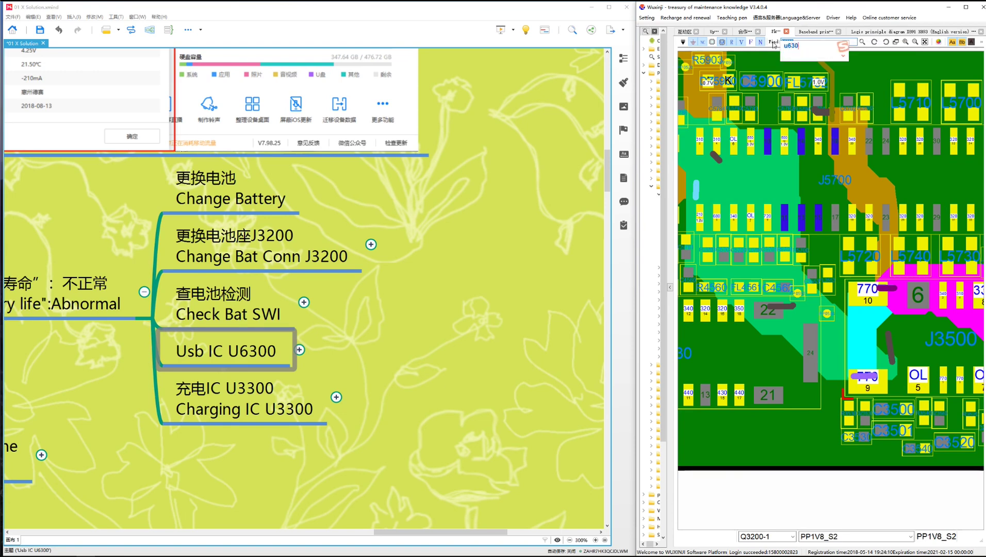
{"action": "key", "text": "Return"}
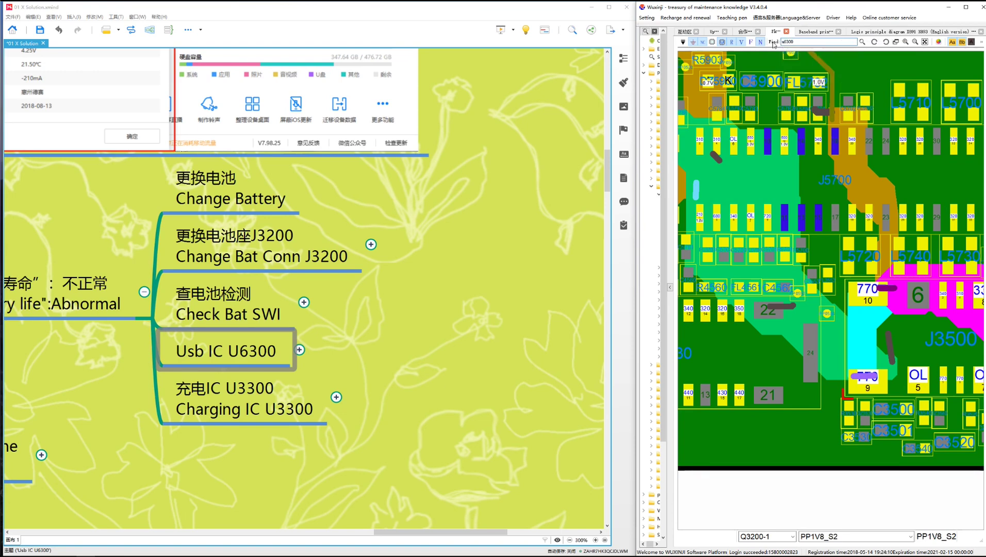
{"action": "key", "text": "Return"}
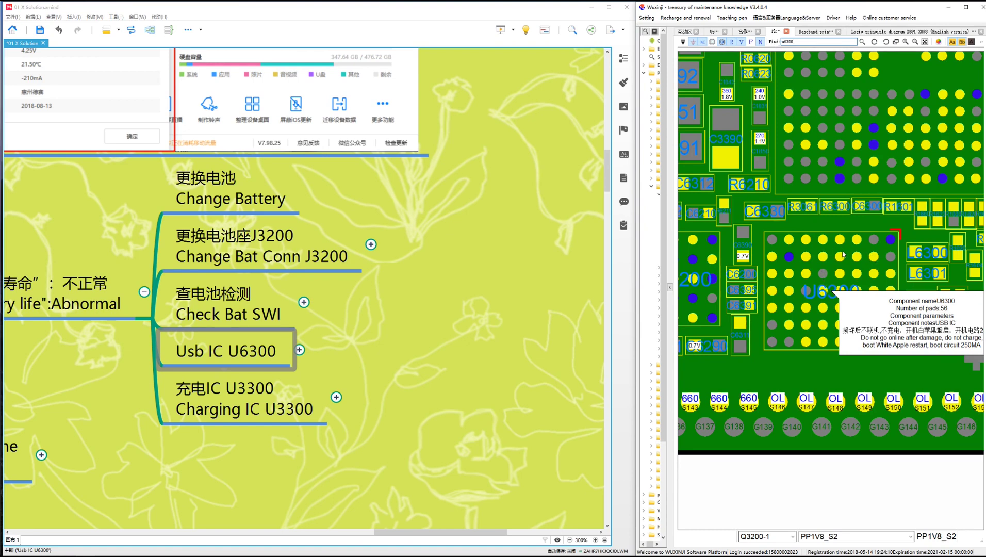
{"action": "scroll", "coordinate": [852, 270], "scroll_direction": "up", "scroll_amount": 3}
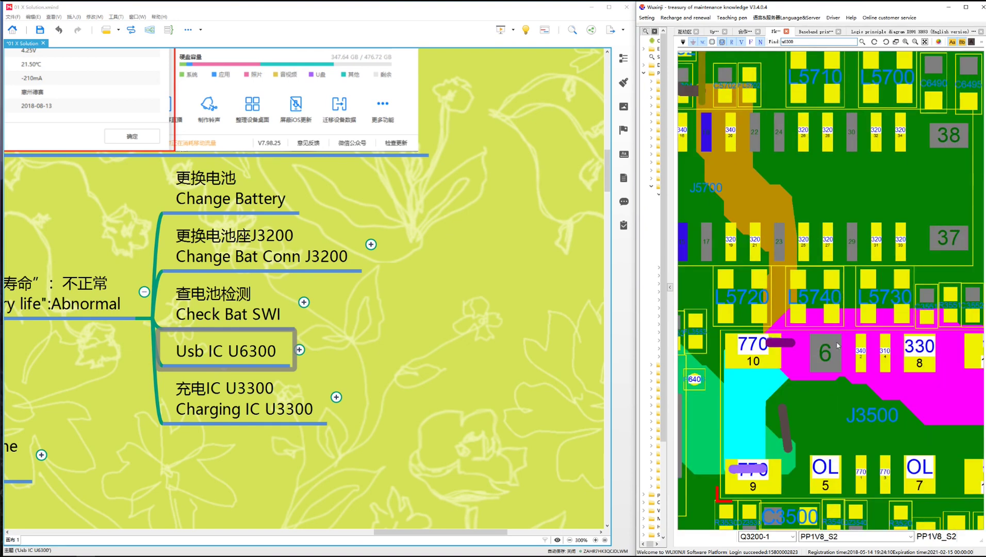
{"action": "left_click", "coordinate": [862, 41]}
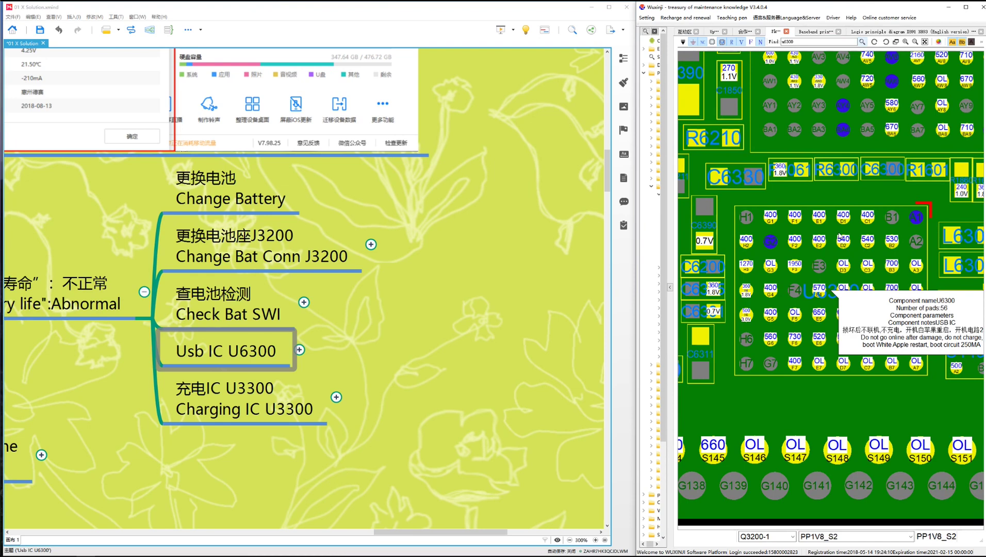
{"action": "left_click", "coordinate": [817, 265]}
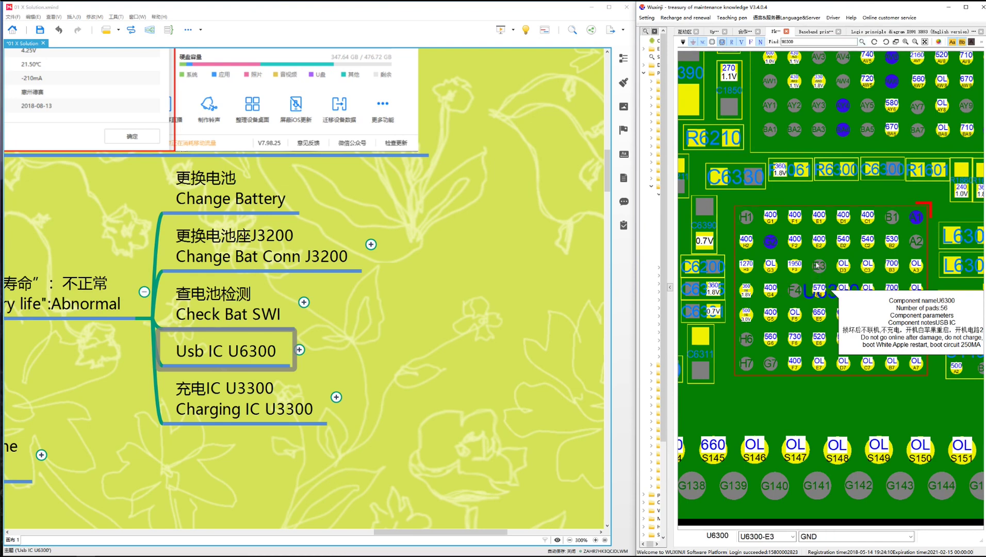
Step: Open the logic schematic in the maximized Wuxinji window, search for U6300 and examine its Hydra circuit
{"action": "left_click", "coordinate": [919, 32]}
{"action": "left_click", "coordinate": [966, 7]}
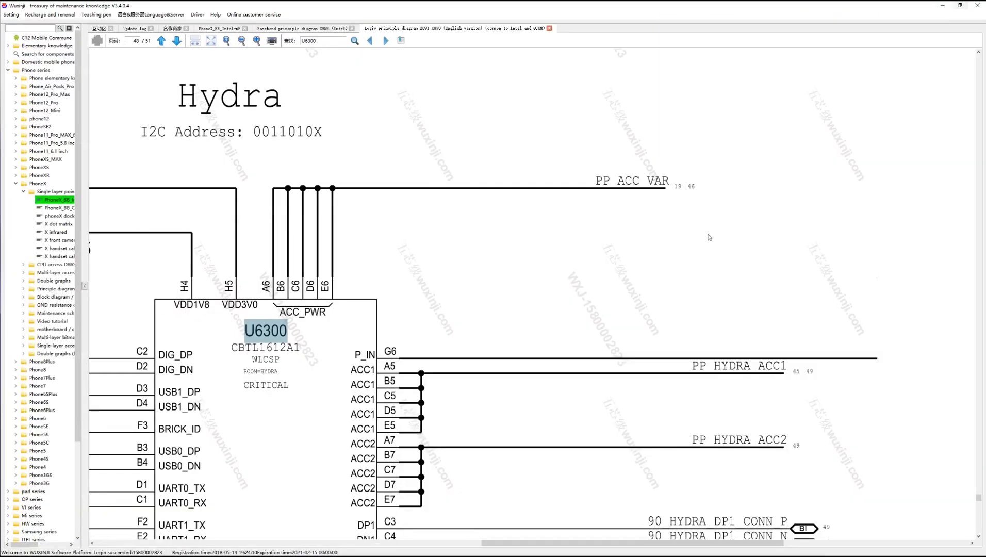
{"action": "scroll", "coordinate": [515, 212], "scroll_direction": "down", "scroll_amount": 3}
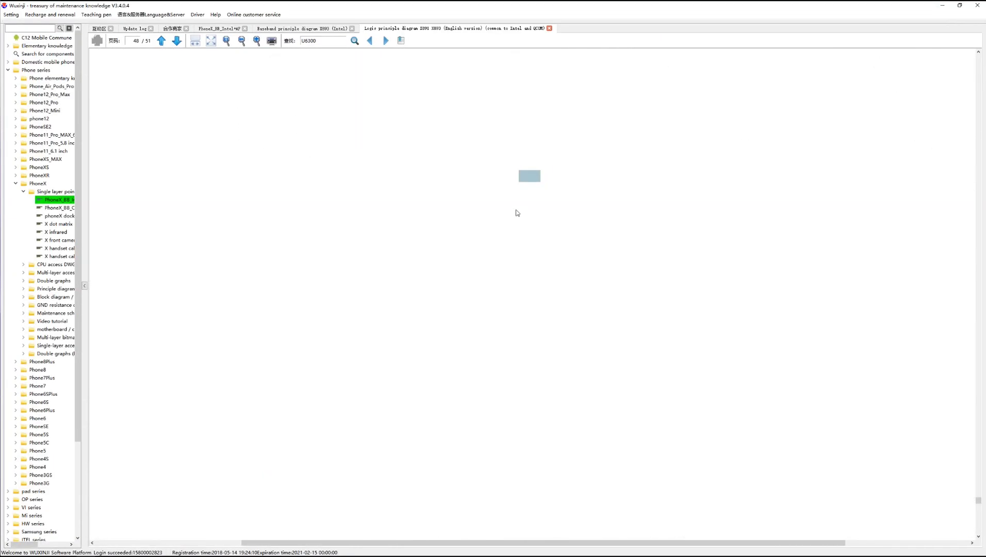
{"action": "left_click", "coordinate": [355, 42]}
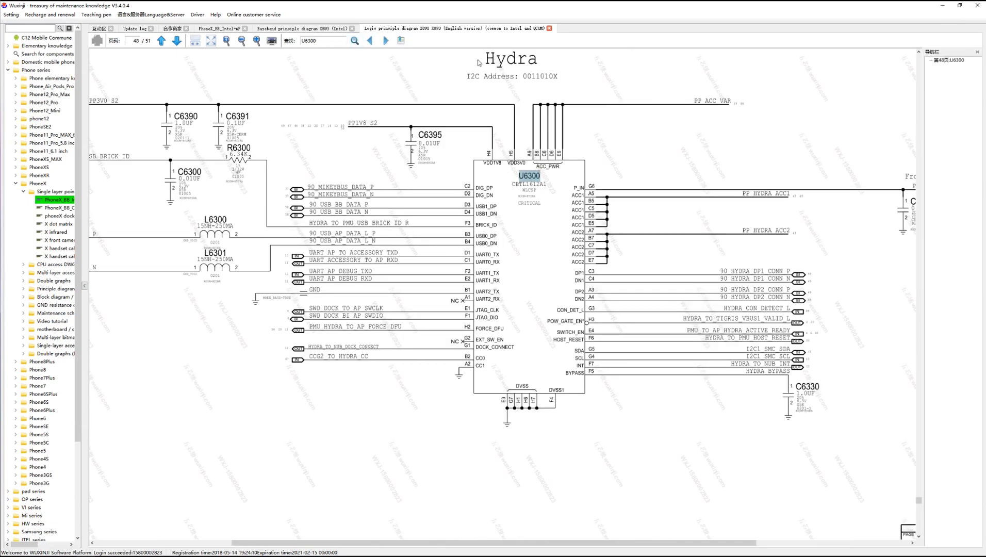
{"action": "left_click_drag", "start_coordinate": [488, 59], "coordinate": [544, 60]}
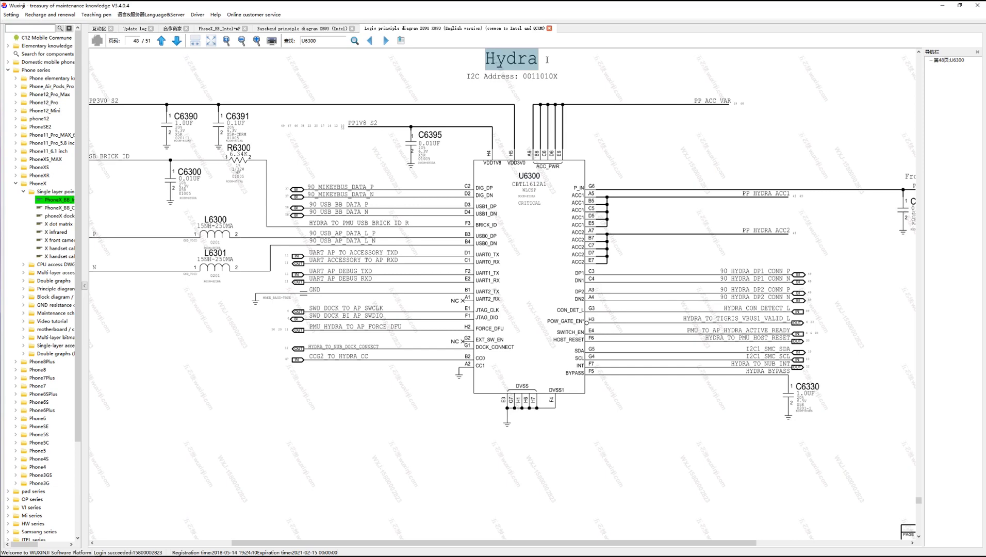
{"action": "left_click_drag", "start_coordinate": [541, 294], "coordinate": [628, 267]}
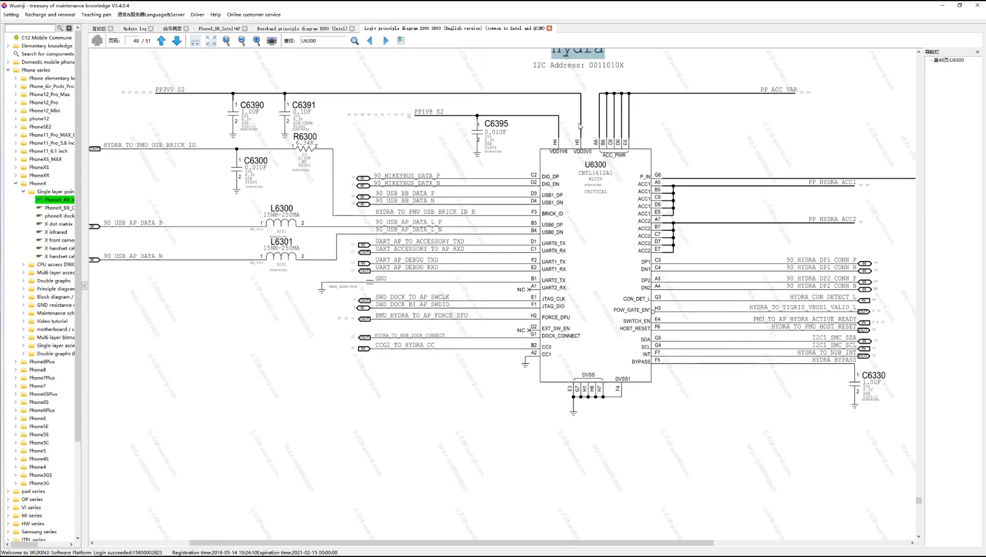
Step: Return to the PhoneX board view, examine the area around U6300 and U1000, and restore the window to full height beside the mind map
{"action": "left_click", "coordinate": [302, 28]}
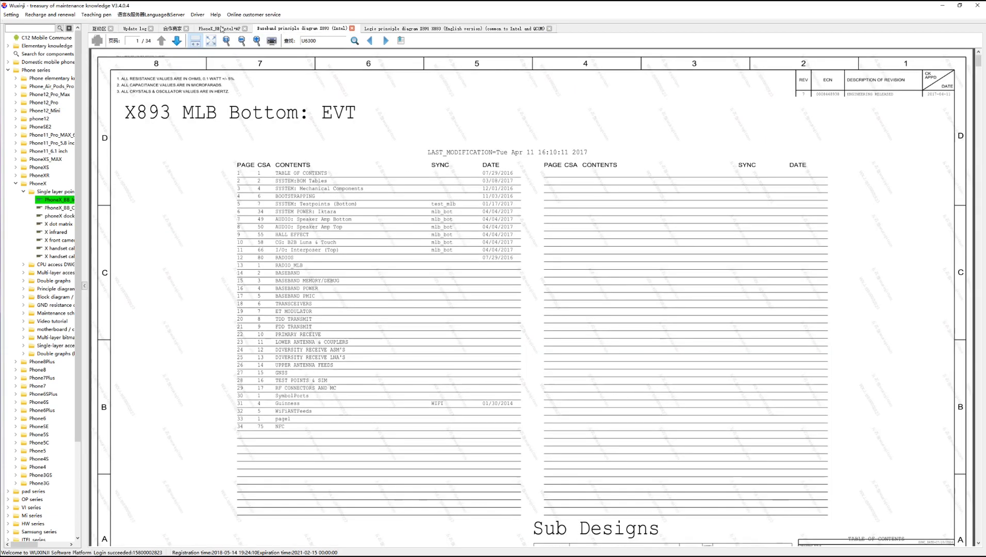
{"action": "left_click", "coordinate": [220, 28]}
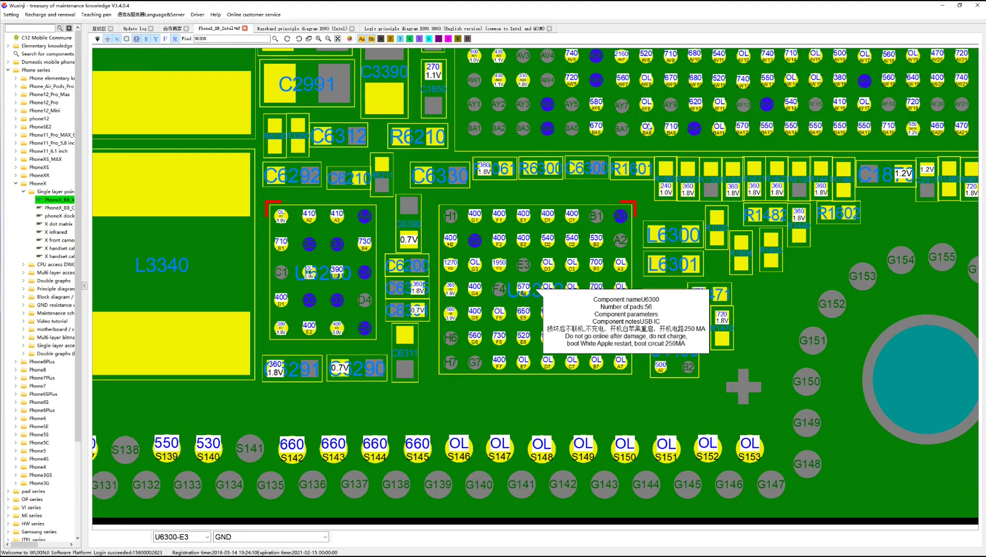
{"action": "scroll", "coordinate": [626, 163], "scroll_direction": "down", "scroll_amount": 2}
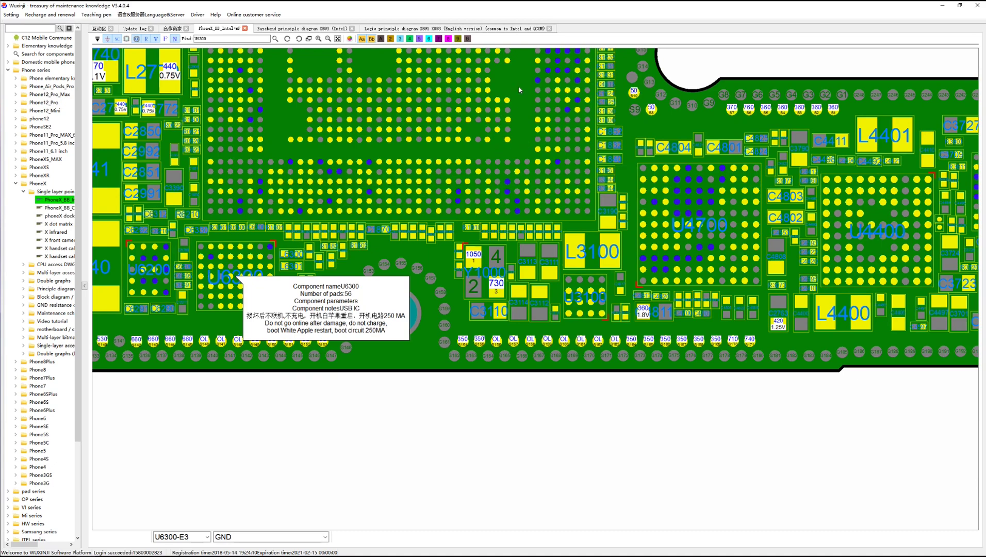
{"action": "scroll", "coordinate": [527, 175], "scroll_direction": "up", "scroll_amount": 3}
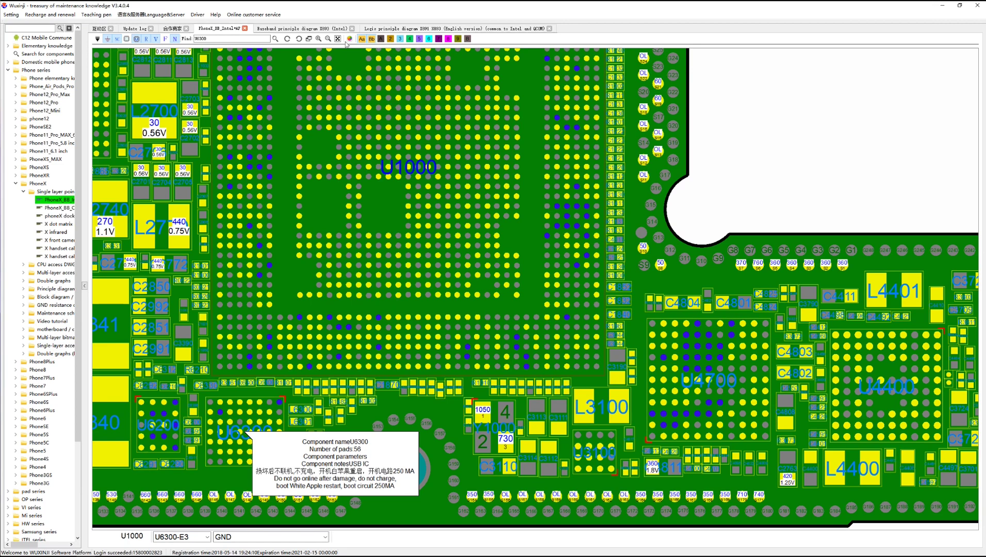
{"action": "left_click", "coordinate": [959, 6]}
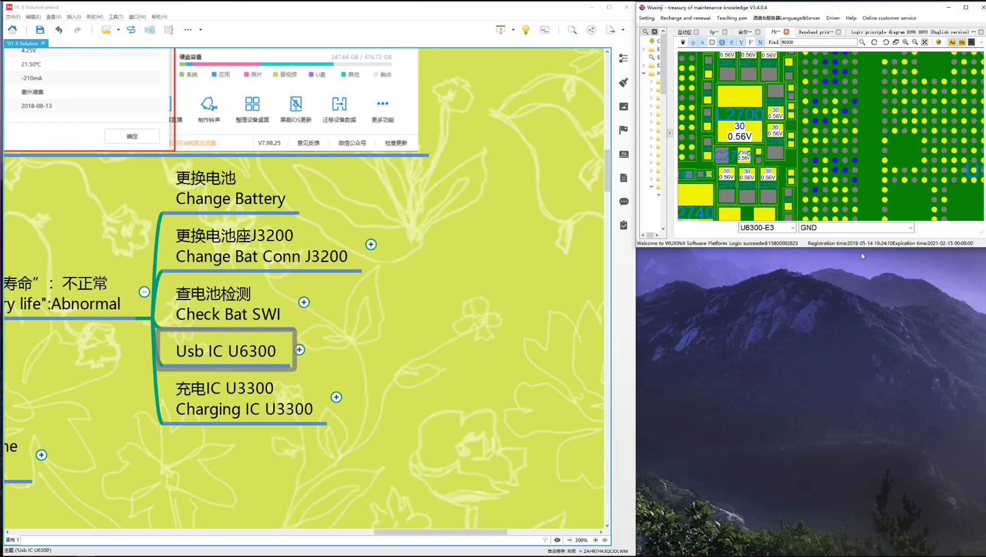
{"action": "left_click_drag", "start_coordinate": [862, 249], "coordinate": [871, 556]}
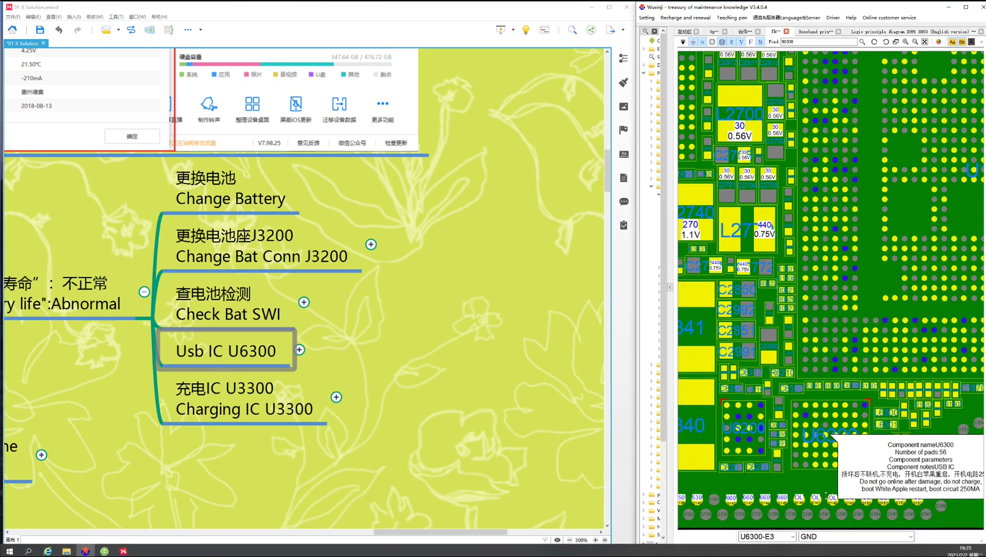
Step: Select the "Charging IC U3300" topic in XMind and find U3300 on the Wuxinji board view
{"action": "left_click", "coordinate": [285, 408]}
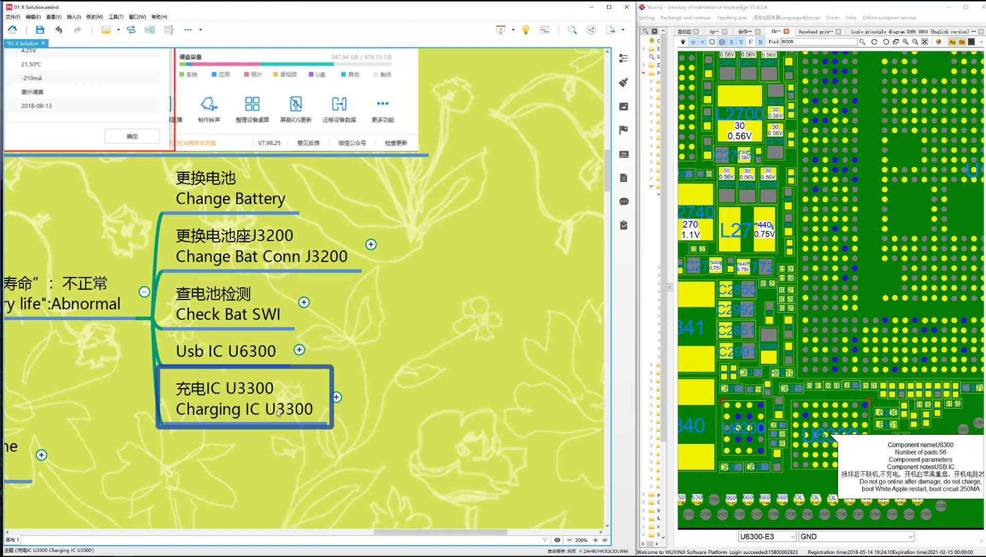
{"action": "left_click", "coordinate": [805, 45]}
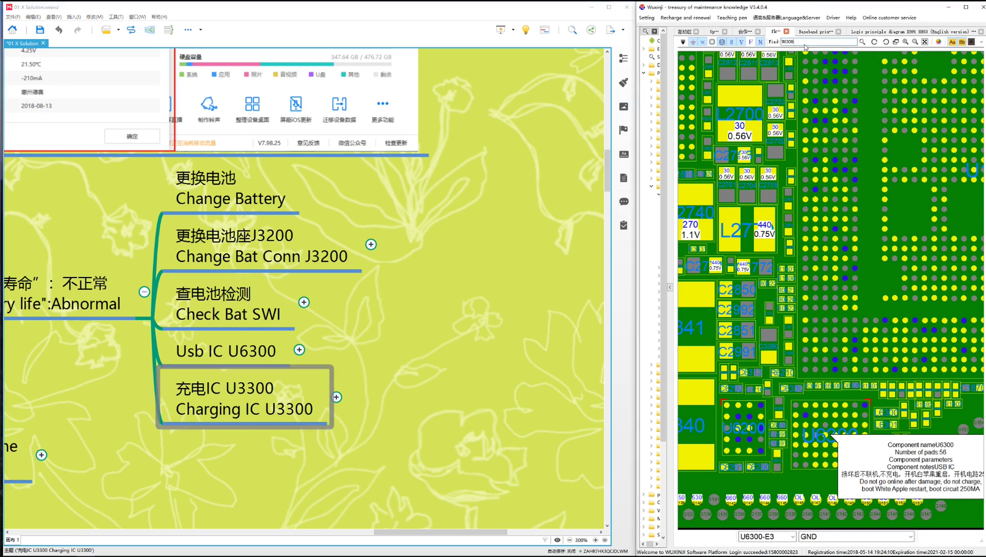
{"action": "key", "text": "BackSpace"}
{"action": "type", "text": "$"}
{"action": "type", "text": "U33"}
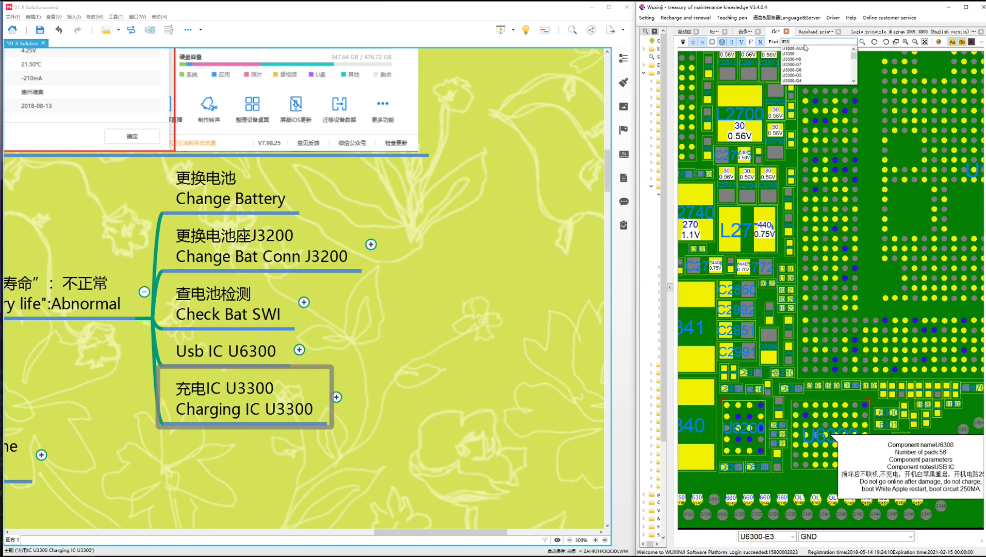
{"action": "type", "text": "00"}
{"action": "left_click", "coordinate": [805, 48]}
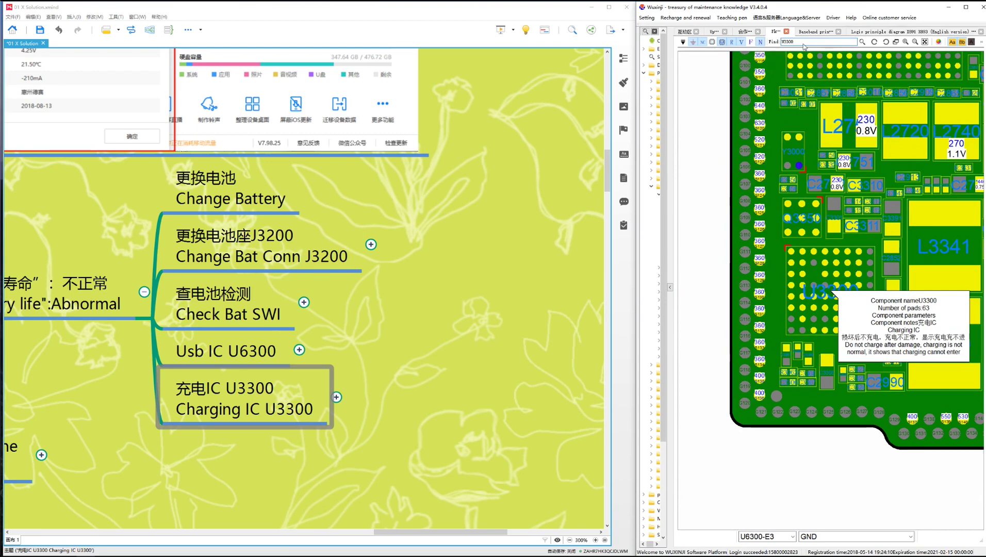
Step: Check U3300's location in the realistic component picture of the board, and switch back to the pad layout
{"action": "scroll", "coordinate": [836, 223], "scroll_direction": "down", "scroll_amount": 1}
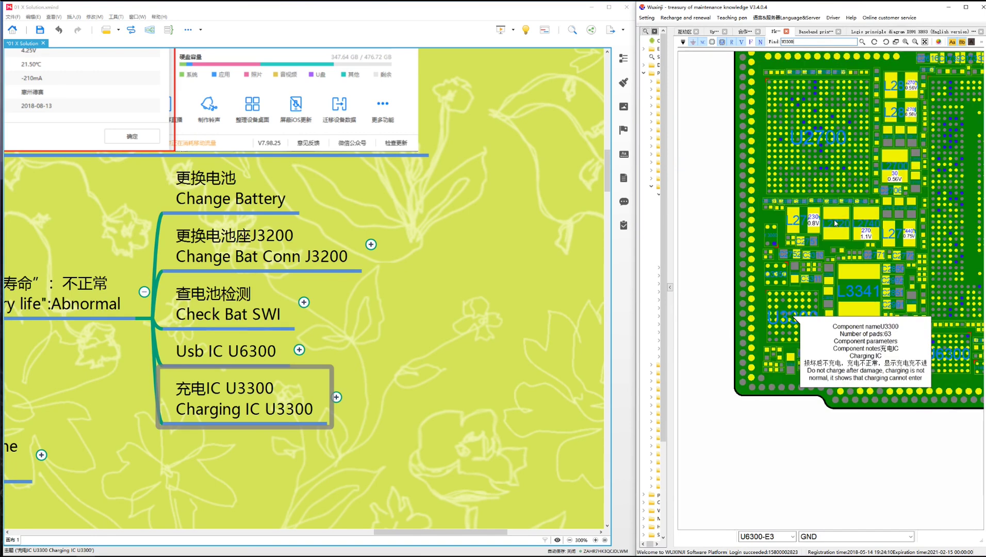
{"action": "scroll", "coordinate": [836, 223], "scroll_direction": "down", "scroll_amount": 1}
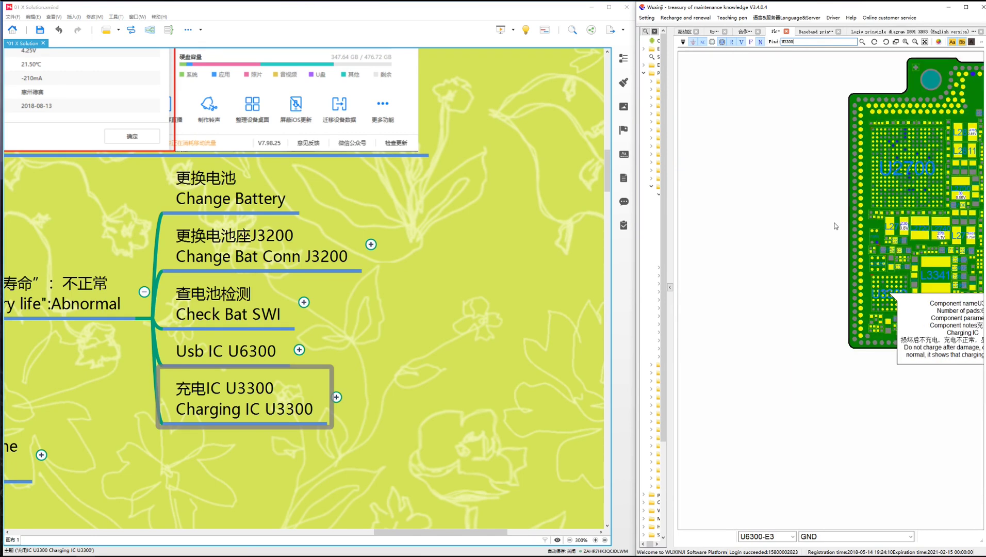
{"action": "left_click", "coordinate": [712, 43]}
{"action": "scroll", "coordinate": [749, 289], "scroll_direction": "up", "scroll_amount": 3}
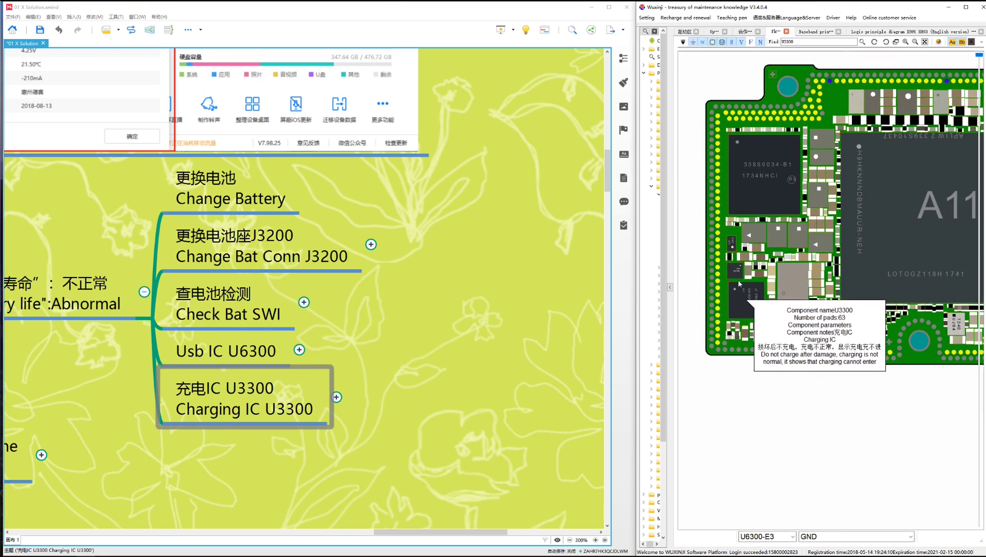
{"action": "left_click", "coordinate": [712, 43]}
Step: Highlight the PP_VBUS1_E75 net at U3300 pin A5 and the PP_VDD_MAIN net at pin B2
{"action": "scroll", "coordinate": [757, 308], "scroll_direction": "up", "scroll_amount": 2}
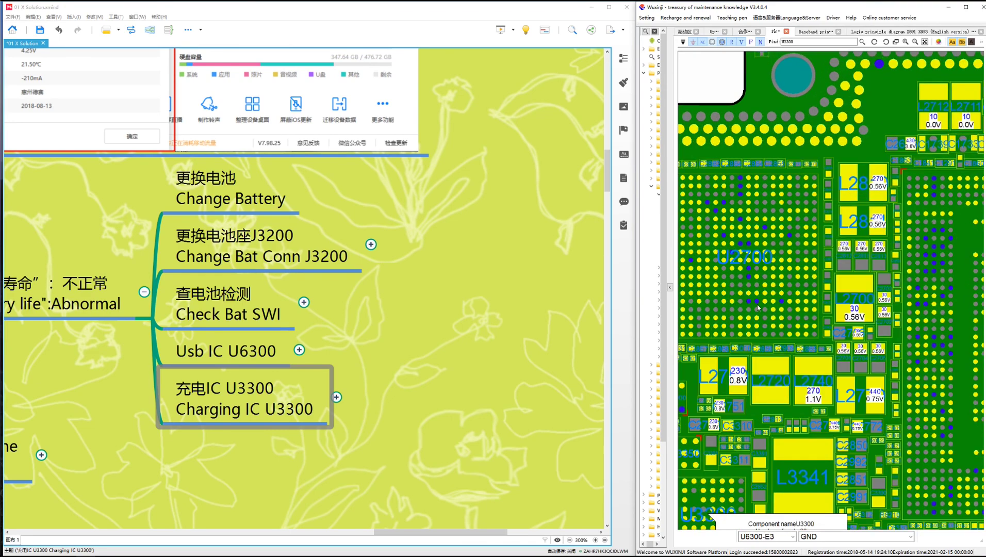
{"action": "scroll", "coordinate": [785, 348], "scroll_direction": "up", "scroll_amount": 3}
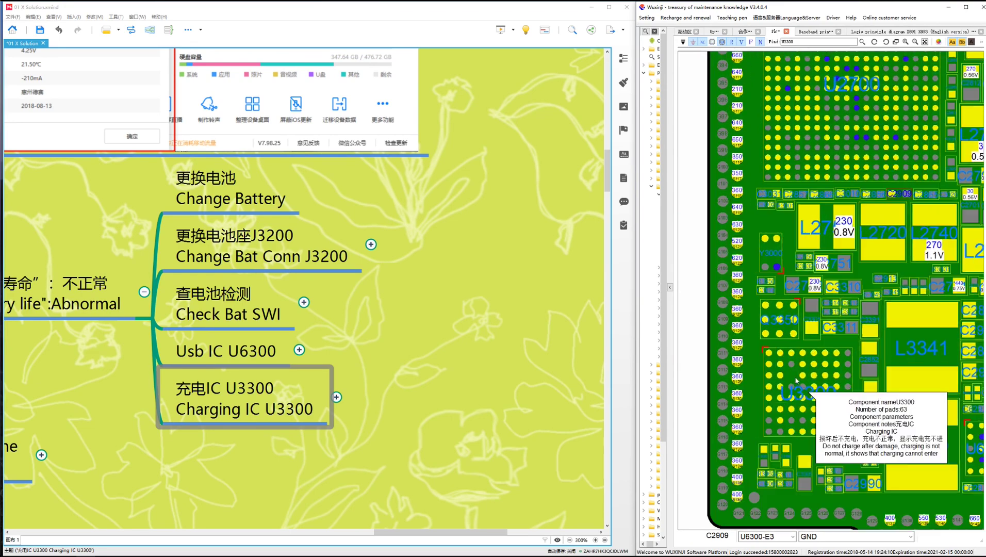
{"action": "left_click_drag", "start_coordinate": [787, 454], "coordinate": [856, 326]}
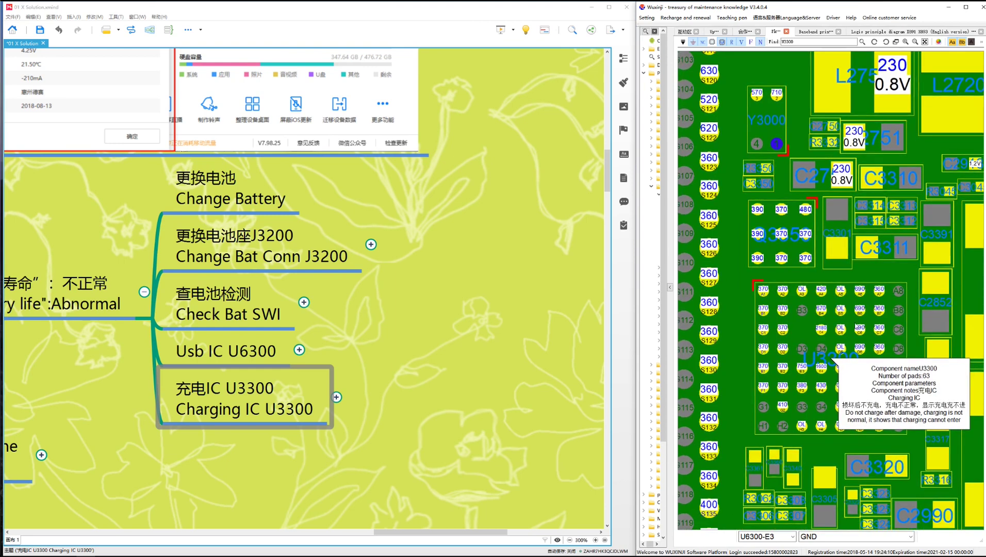
{"action": "scroll", "coordinate": [825, 314], "scroll_direction": "up", "scroll_amount": 2}
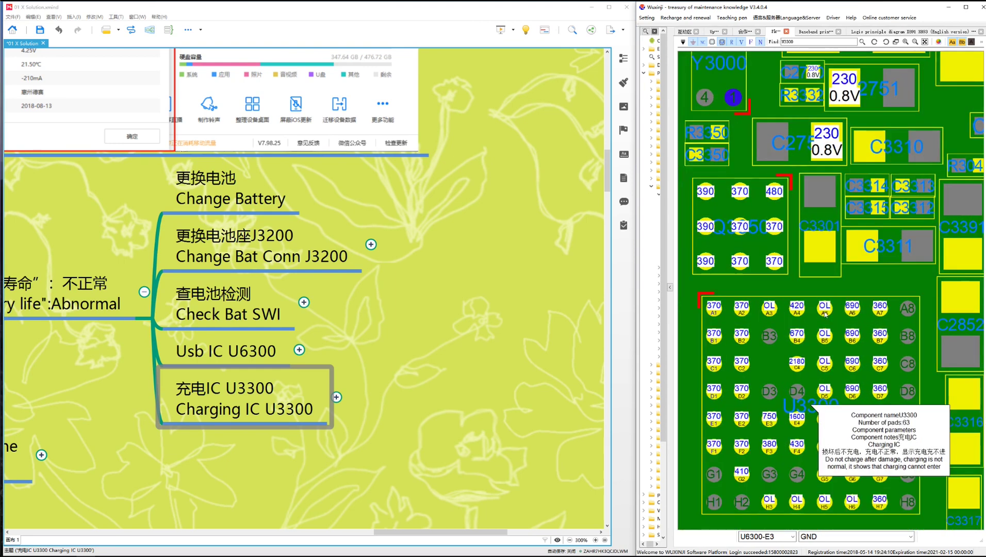
{"action": "scroll", "coordinate": [826, 314], "scroll_direction": "down", "scroll_amount": 1}
{"action": "left_click", "coordinate": [832, 305]}
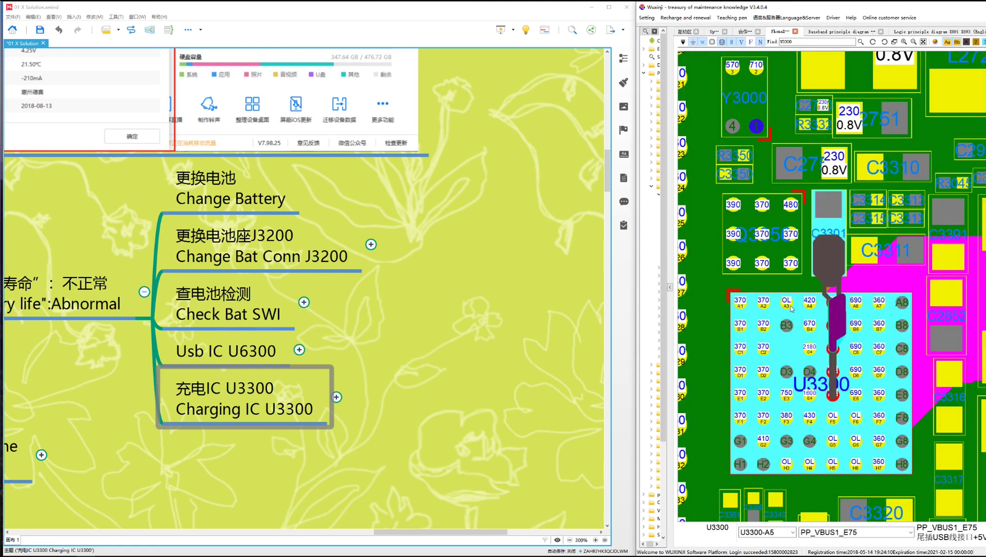
{"action": "left_click", "coordinate": [764, 301]}
{"action": "left_click", "coordinate": [764, 324]}
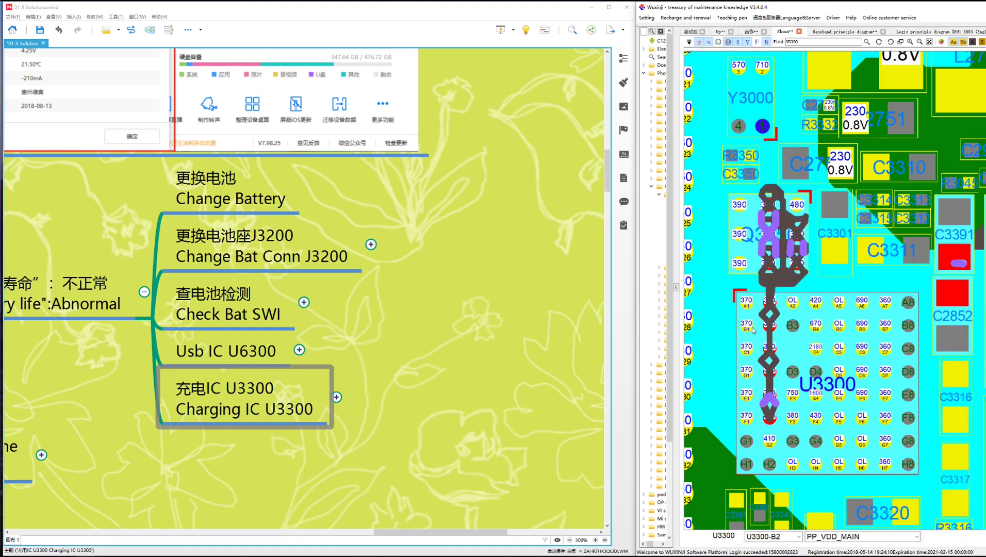
Step: Check further pins of U3300 and highlight the PP_VBUS2_IKTARA net at pin F5
{"action": "left_click", "coordinate": [753, 330]}
{"action": "left_click", "coordinate": [770, 372]}
{"action": "left_click", "coordinate": [839, 418]}
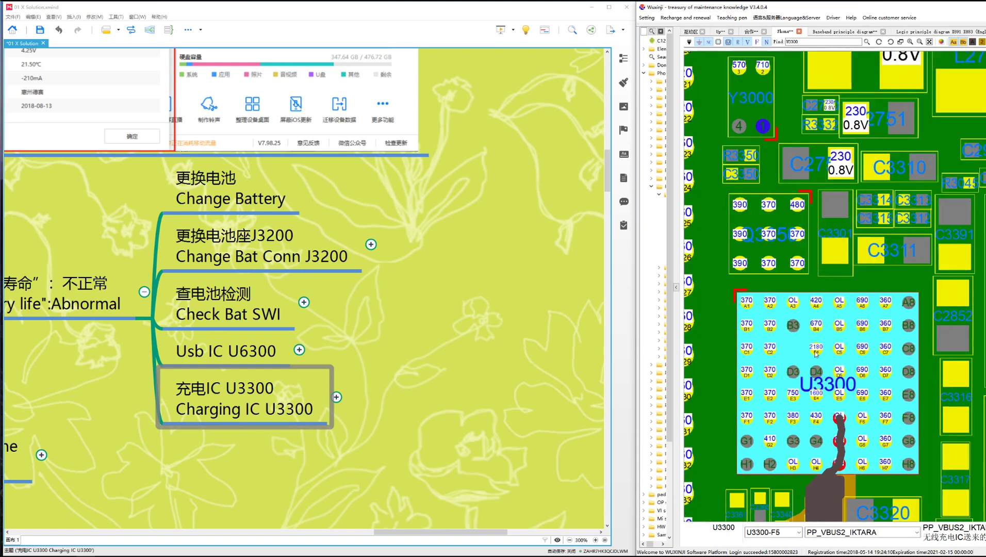
Step: Switch to the logic principle diagram and maximize the Wuxinji window
{"action": "left_click", "coordinate": [921, 33]}
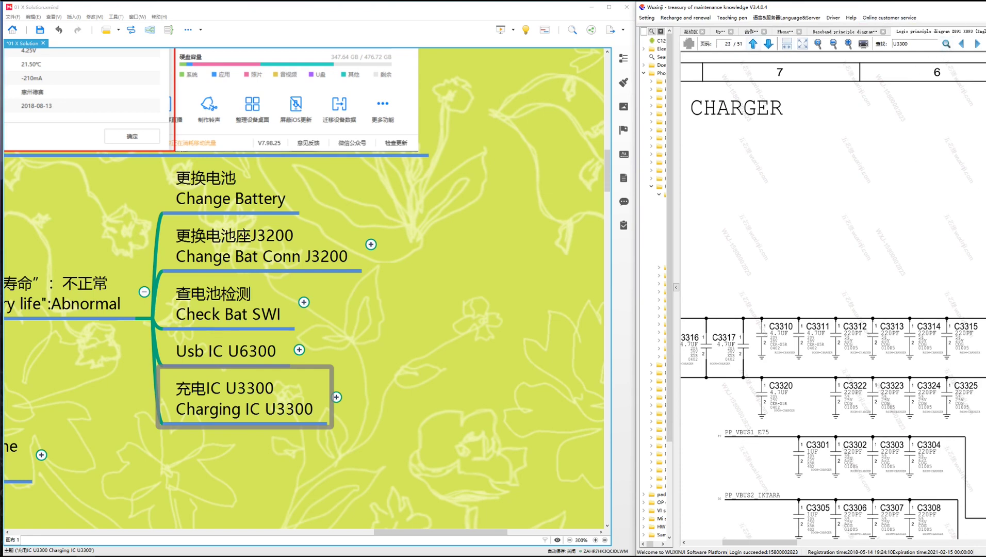
{"action": "left_click_drag", "start_coordinate": [971, 12], "coordinate": [744, 43]}
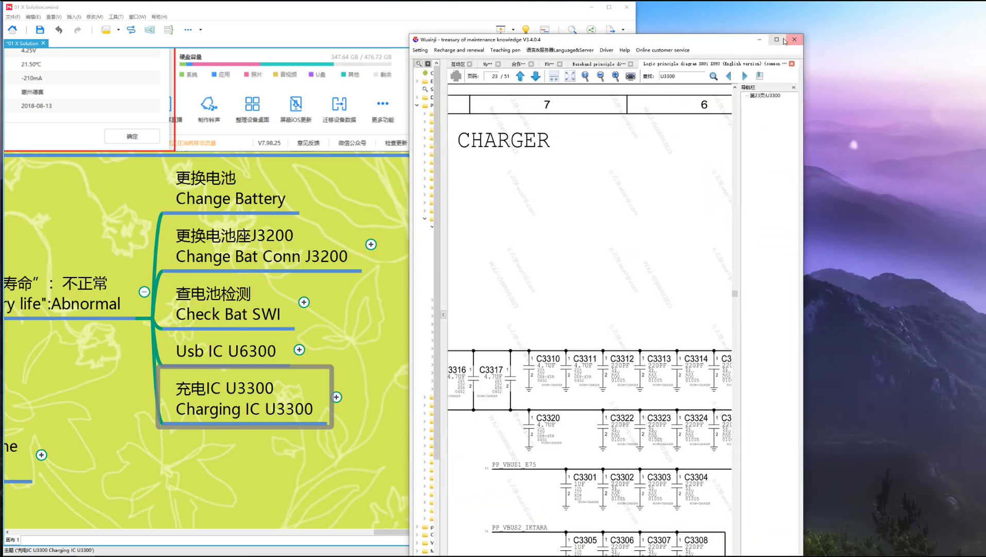
{"action": "left_click", "coordinate": [777, 39]}
Step: Jump to the U3300 search result on page 23 and examine the full TIGRIS2 CHARGER schematic
{"action": "left_click", "coordinate": [943, 61]}
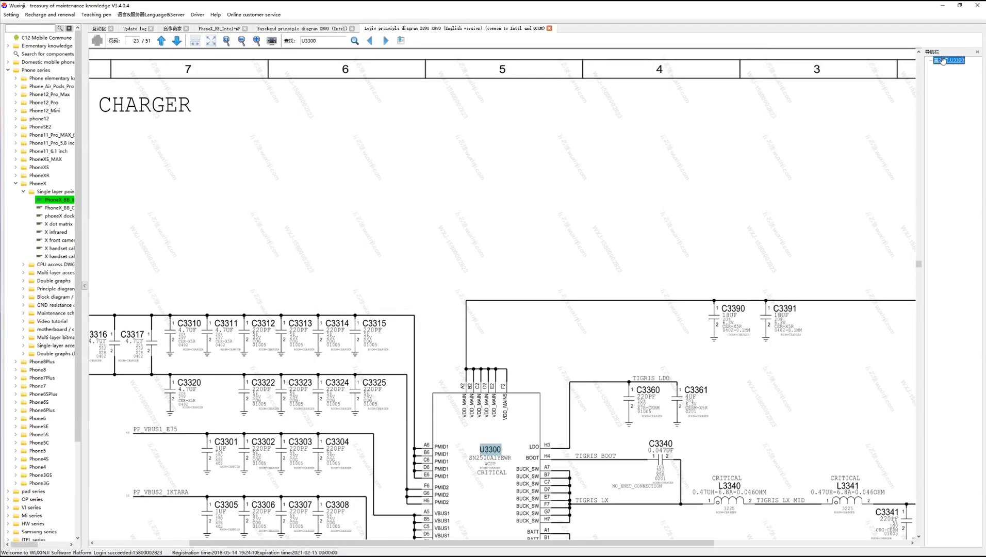
{"action": "left_click", "coordinate": [943, 61]}
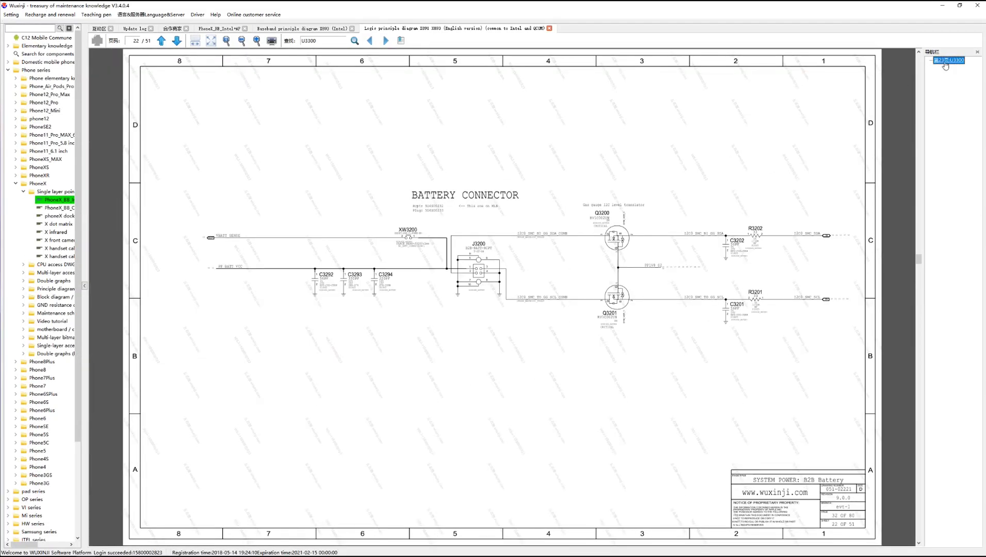
{"action": "left_click", "coordinate": [946, 60]}
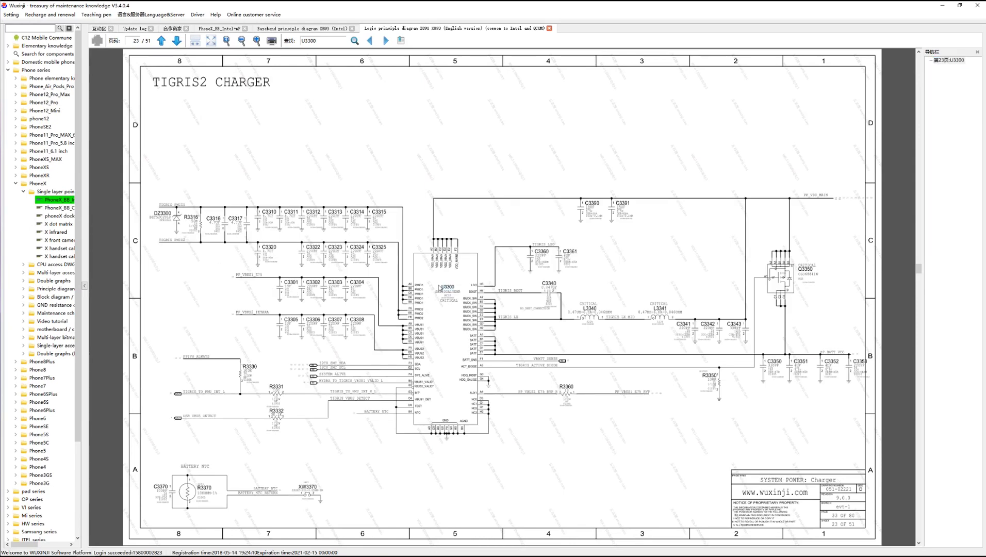
{"action": "scroll", "coordinate": [439, 287], "scroll_direction": "up", "scroll_amount": 1}
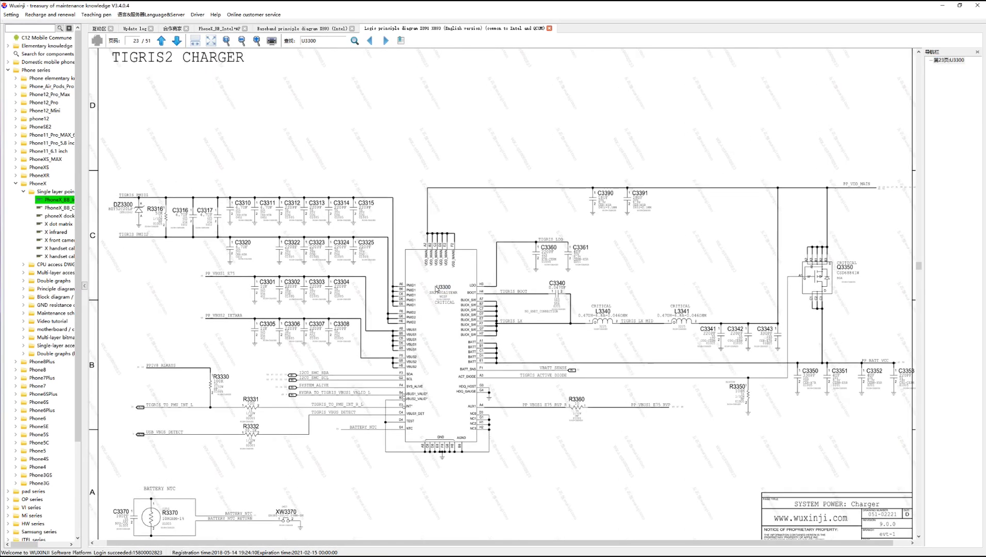
{"action": "scroll", "coordinate": [437, 289], "scroll_direction": "down", "scroll_amount": 2}
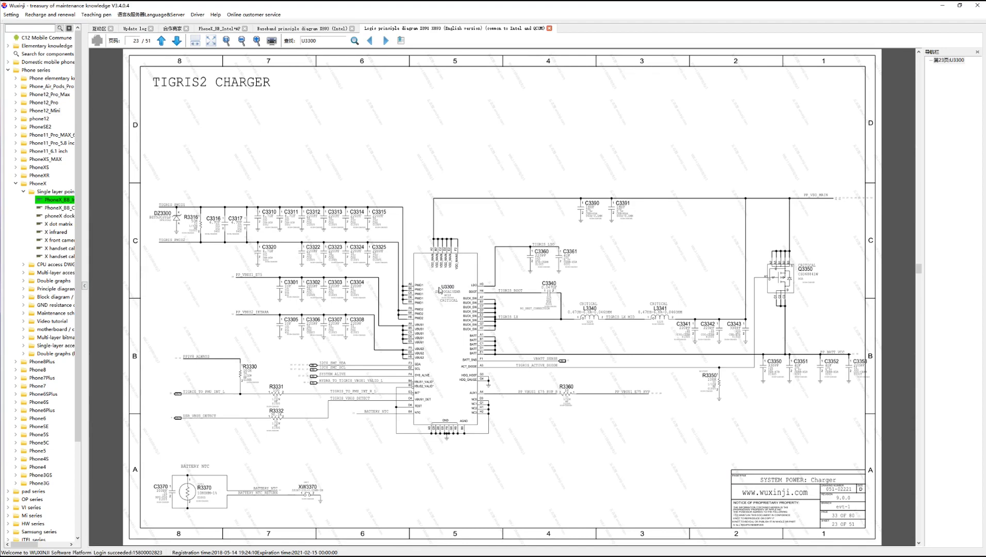
{"action": "scroll", "coordinate": [439, 291], "scroll_direction": "up", "scroll_amount": 1}
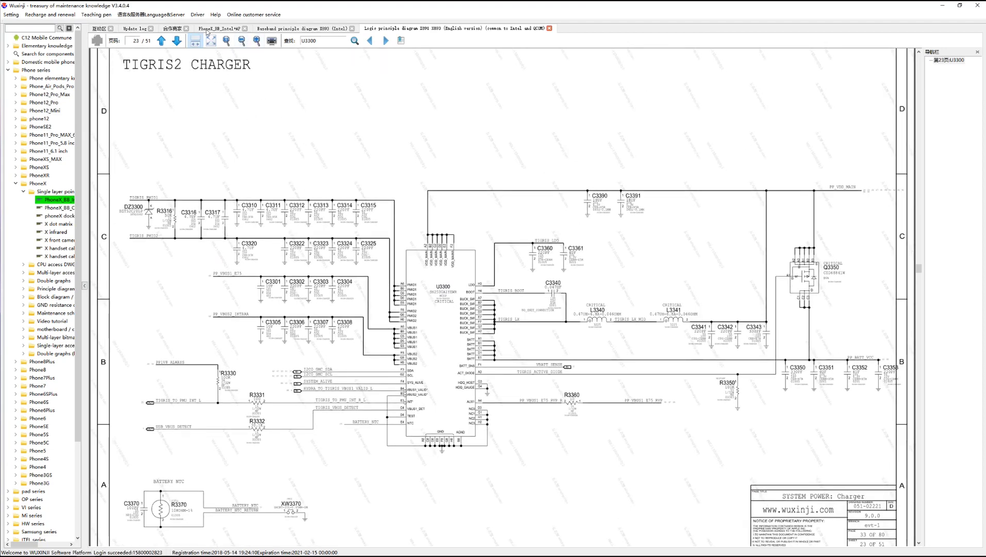
Step: Return to the PhoneX board view and restore the Wuxinji window at full height beside the mind map
{"action": "left_click", "coordinate": [208, 29]}
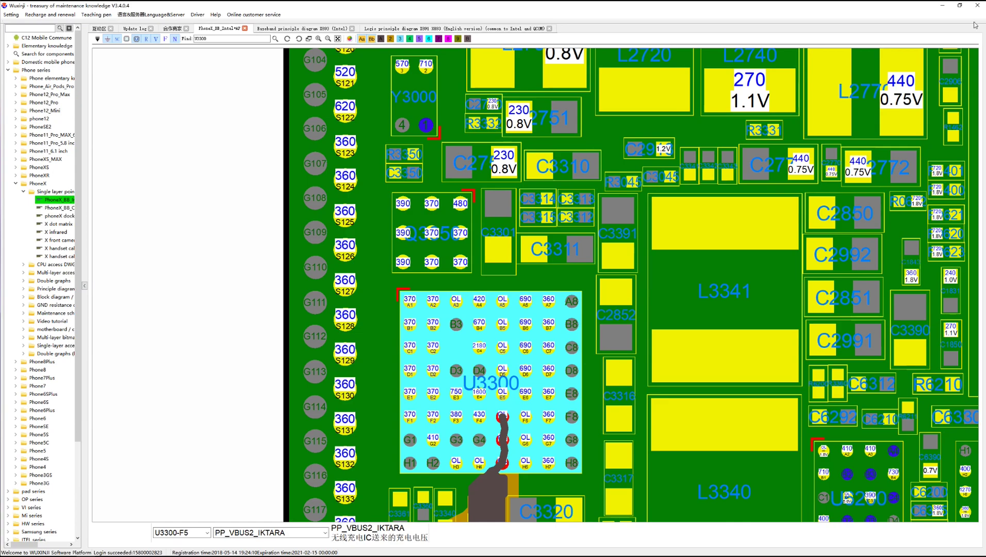
{"action": "left_click", "coordinate": [960, 6]}
{"action": "left_click_drag", "start_coordinate": [625, 42], "coordinate": [851, 13]}
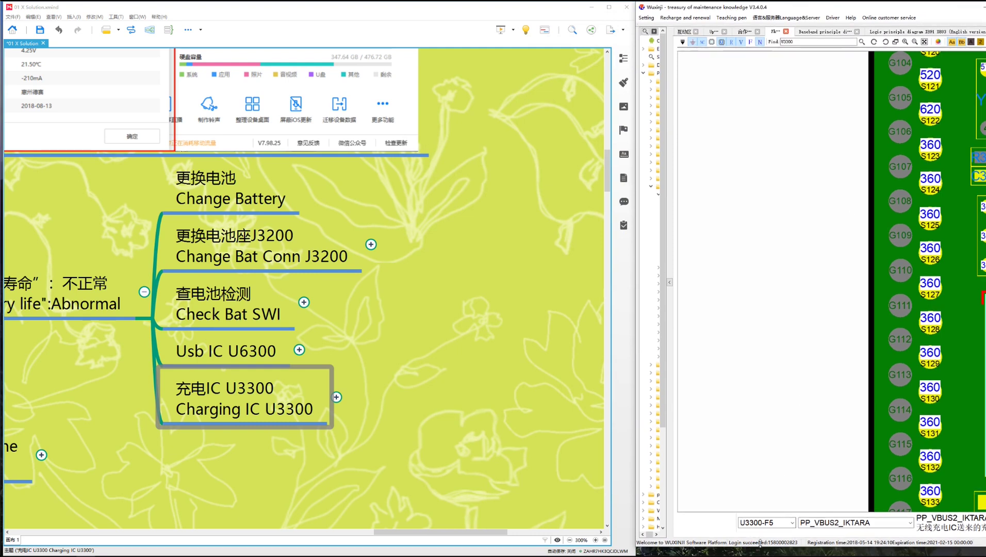
{"action": "left_click_drag", "start_coordinate": [761, 548], "coordinate": [761, 556]}
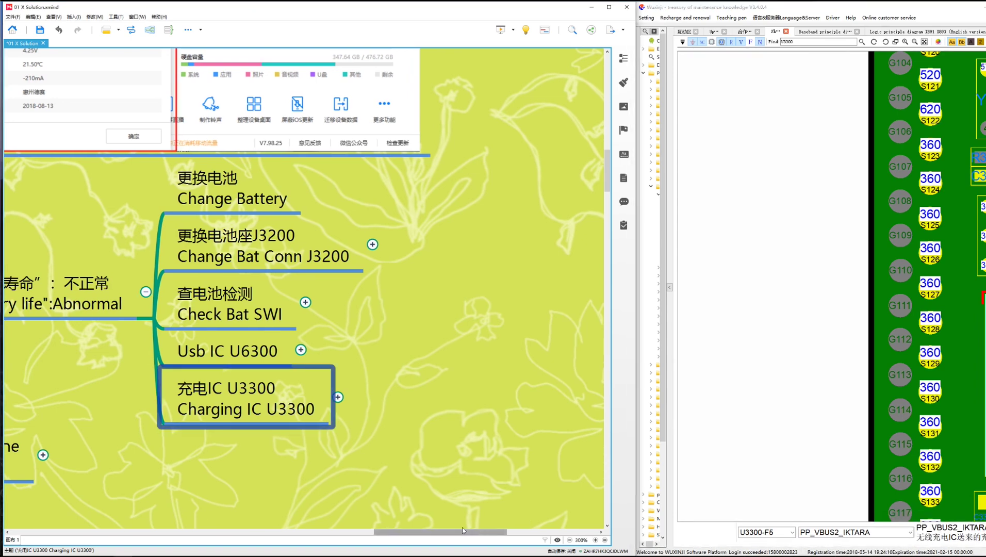
Step: Collapse the "Battery life":Abnormal and "3Utool see Bat Data" branches in the XMind map
{"action": "left_click_drag", "start_coordinate": [477, 532], "coordinate": [403, 513]}
{"action": "left_click", "coordinate": [371, 294]}
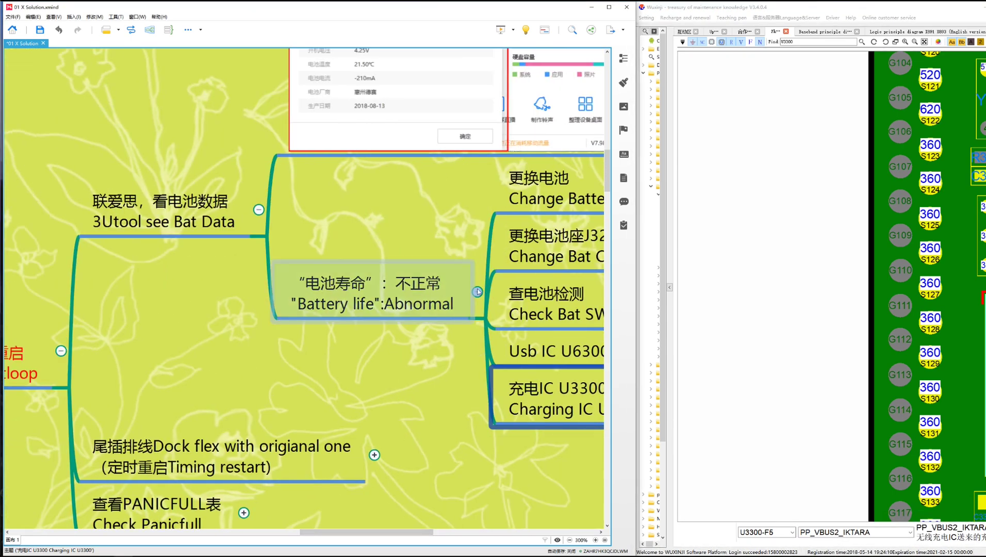
{"action": "left_click", "coordinate": [477, 292]}
{"action": "left_click", "coordinate": [258, 316]}
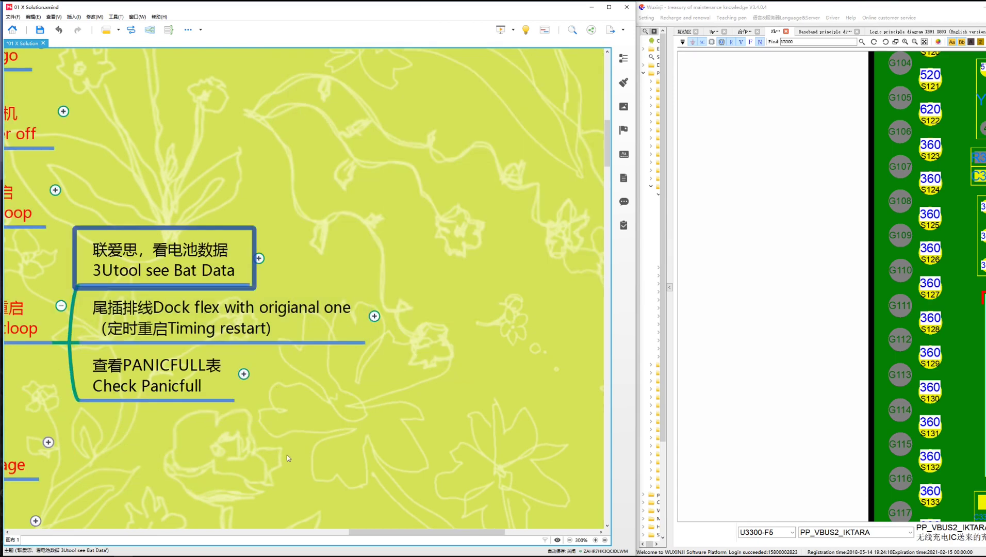
Step: Select the Menu&Bootloop topic and go through its three checks: 3Utool see Bat Data, Dock flex with the original one, and Check Panicfull
{"action": "left_click_drag", "start_coordinate": [404, 529], "coordinate": [332, 518]}
{"action": "left_click", "coordinate": [228, 313]}
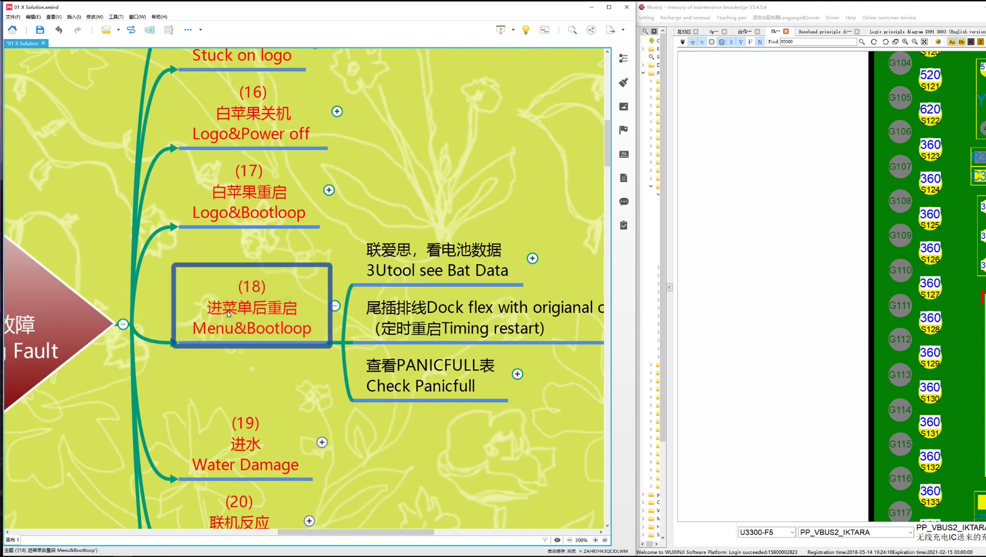
{"action": "left_click", "coordinate": [393, 280]}
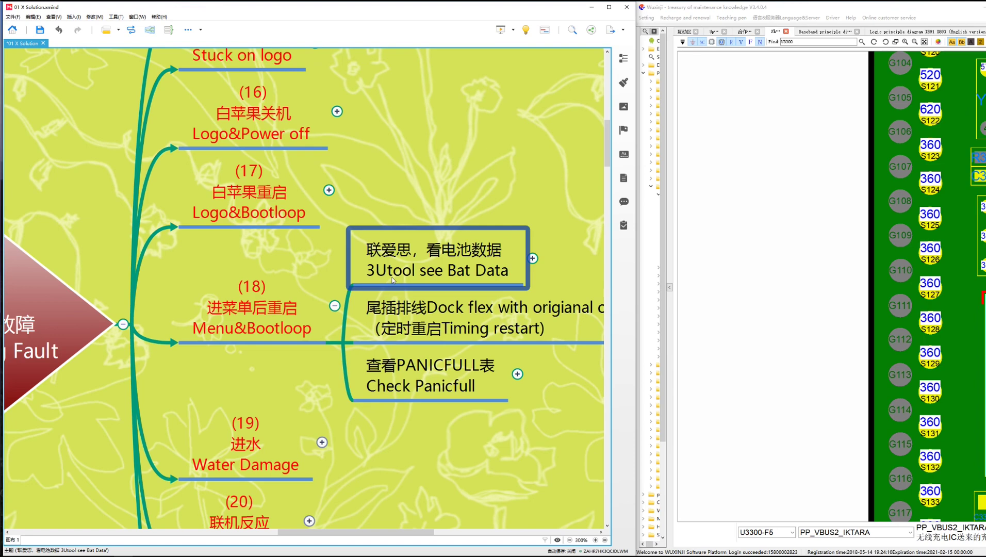
{"action": "left_click_drag", "start_coordinate": [350, 533], "coordinate": [391, 535]}
{"action": "left_click", "coordinate": [269, 312]}
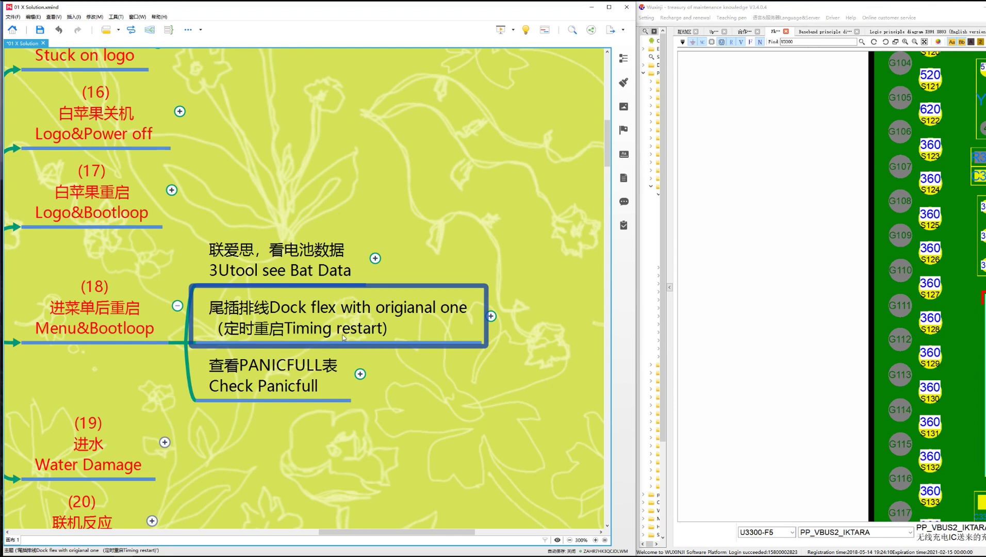
{"action": "left_click", "coordinate": [223, 372]}
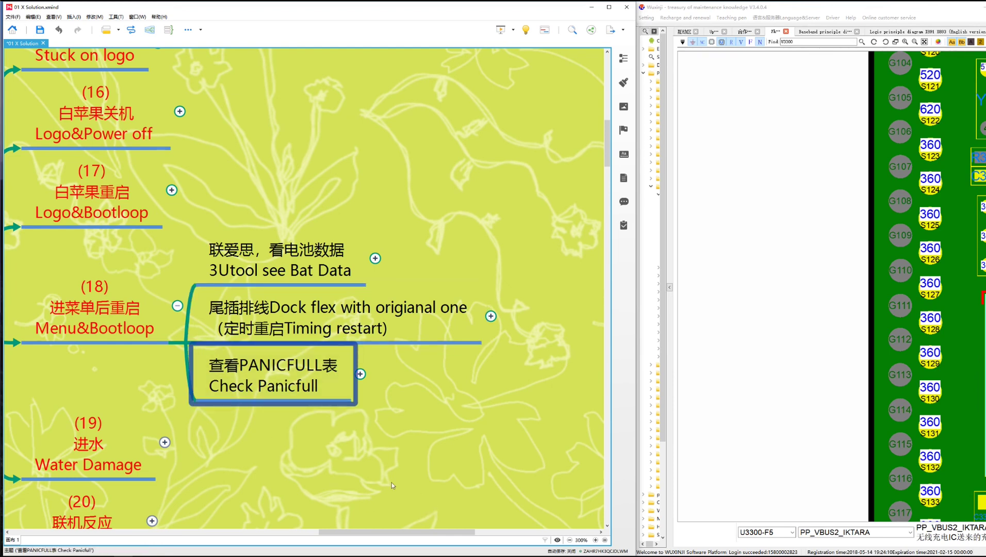
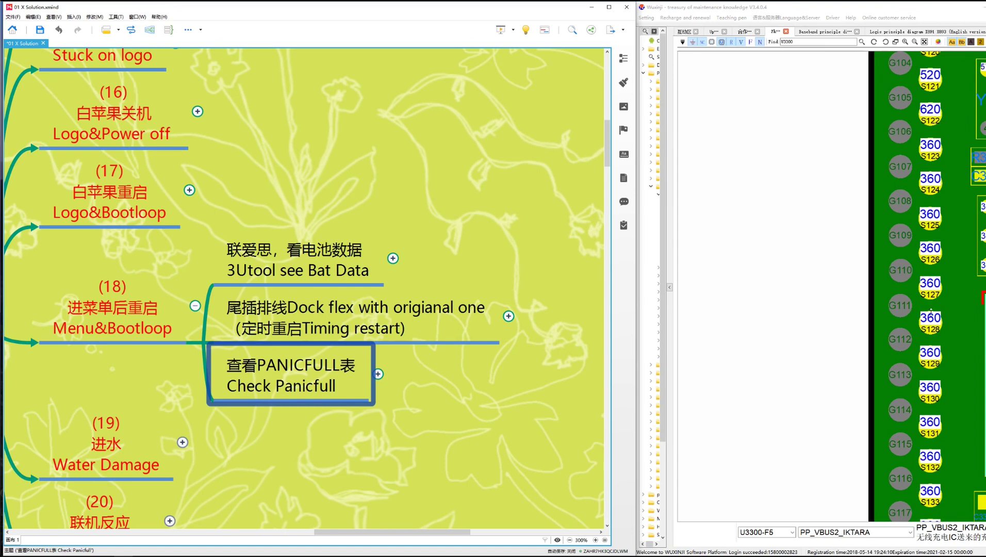
Step: Show the realistic component picture of the board in Wuxinji and examine the area from U3300 to the 338S0034-B1 chip
{"action": "left_click", "coordinate": [961, 299]}
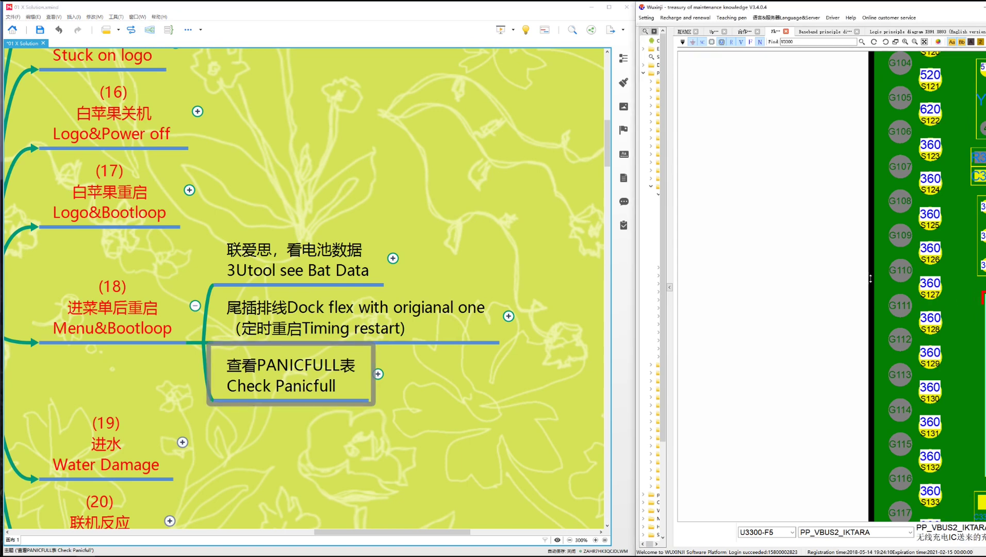
{"action": "left_click_drag", "start_coordinate": [913, 90], "coordinate": [733, 170]}
{"action": "scroll", "coordinate": [738, 215], "scroll_direction": "down", "scroll_amount": 5}
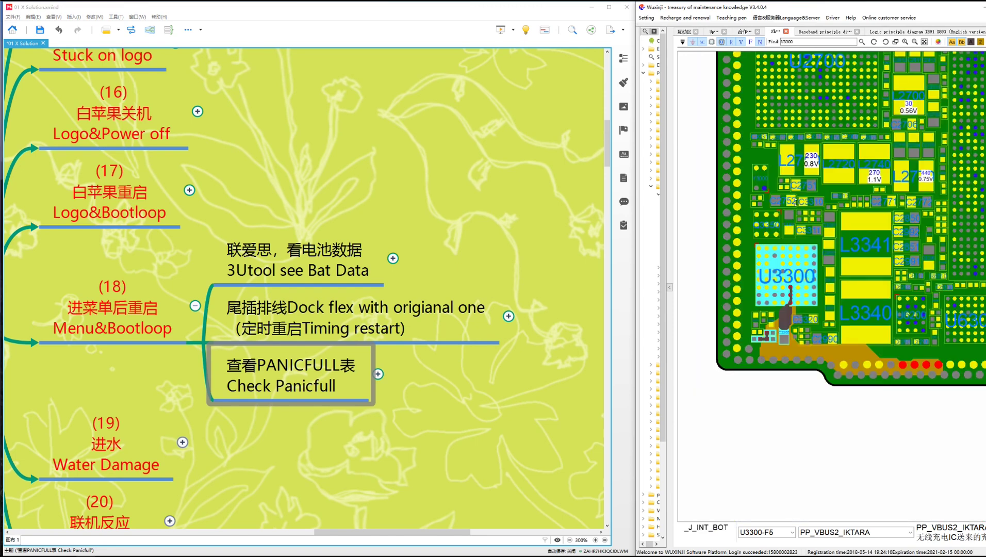
{"action": "left_click", "coordinate": [712, 42]}
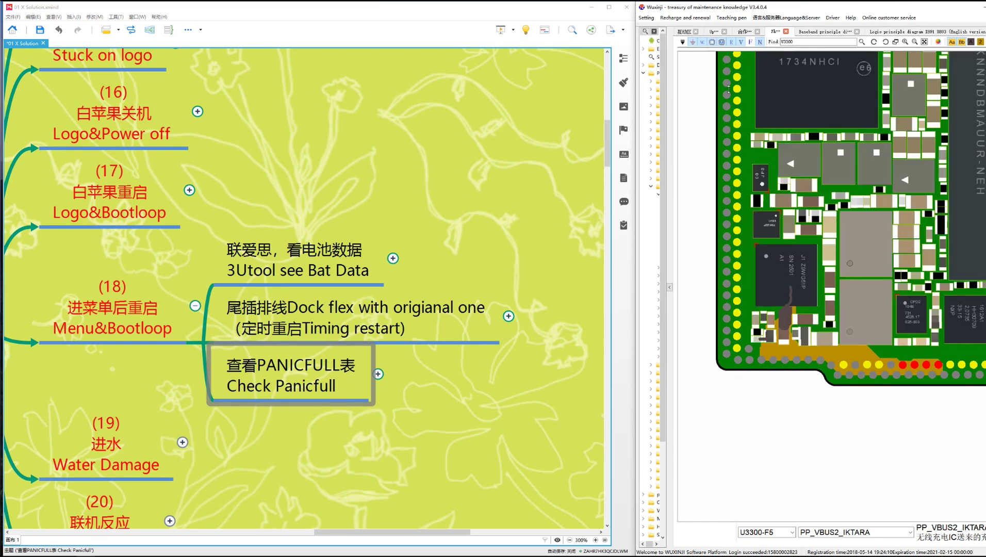
{"action": "left_click_drag", "start_coordinate": [891, 116], "coordinate": [882, 288]}
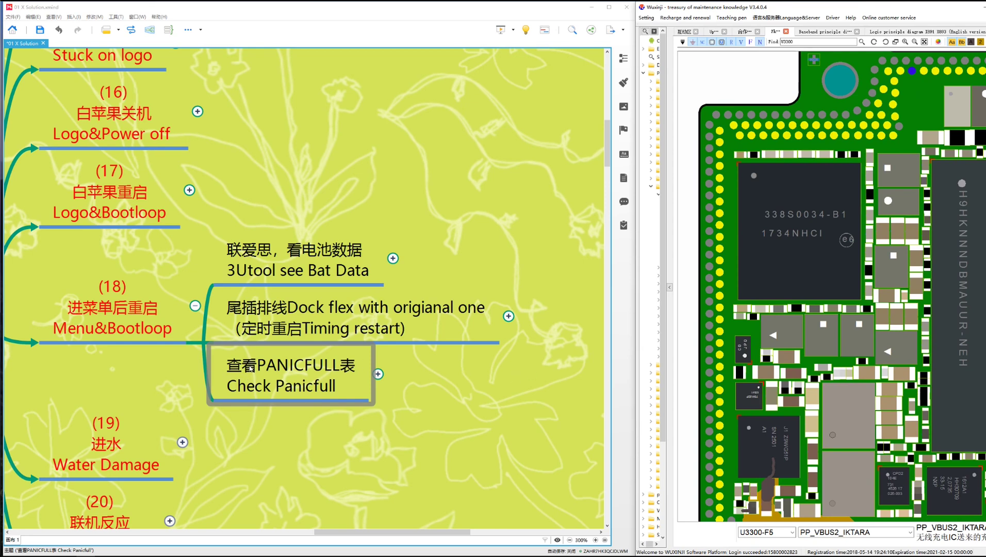
Step: Select the "Check Panicfull" topic in XMind and expand its branch
{"action": "left_click", "coordinate": [256, 405]}
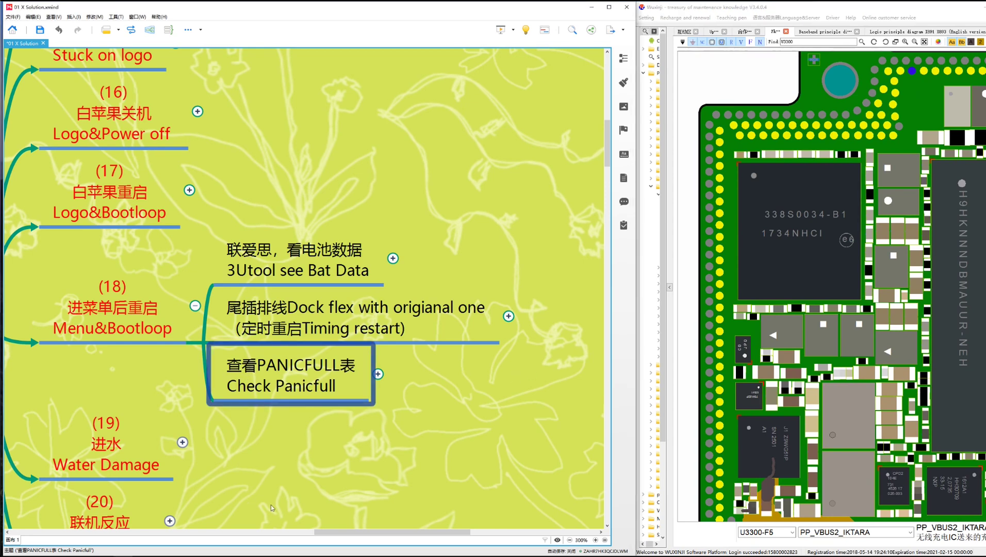
{"action": "left_click_drag", "start_coordinate": [340, 533], "coordinate": [387, 541]}
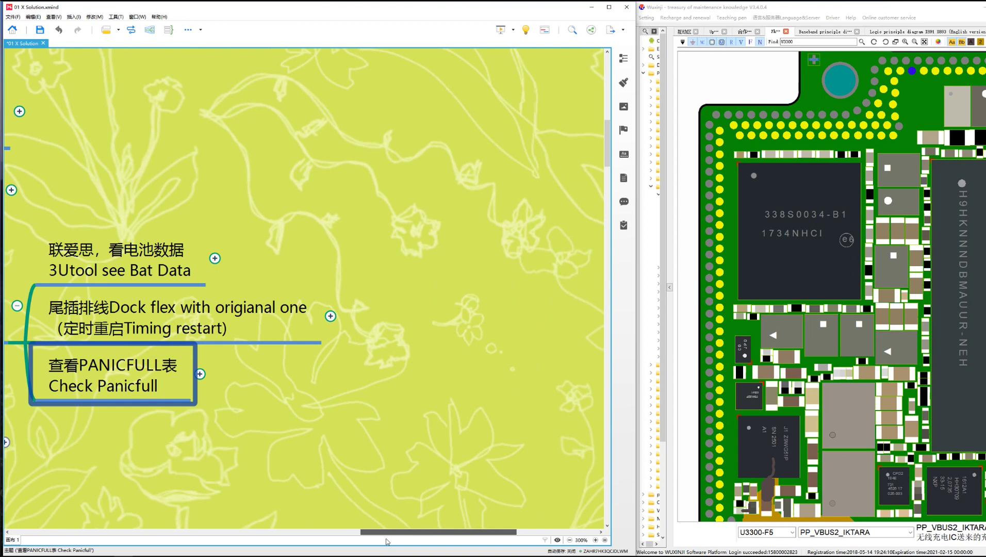
{"action": "left_click", "coordinate": [200, 374]}
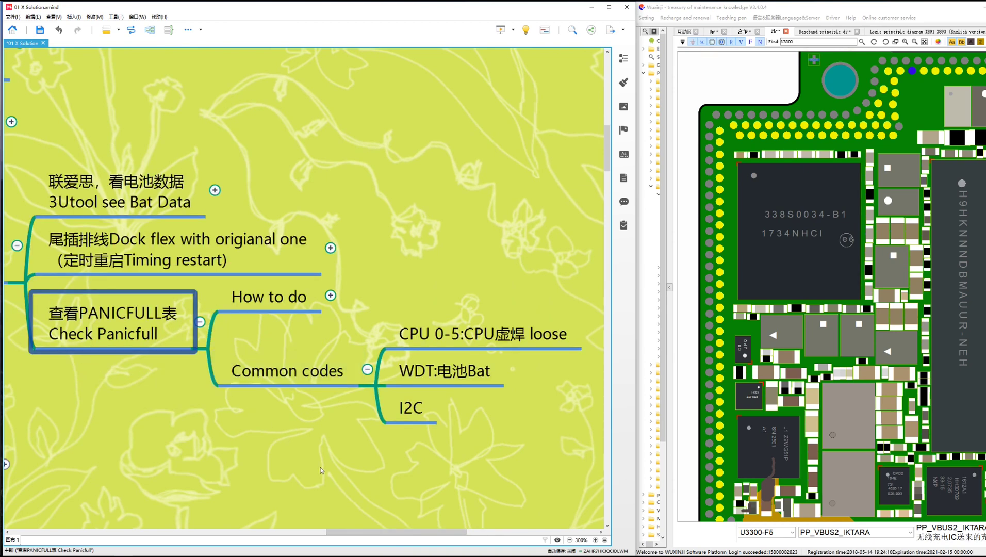
Step: Collapse the "Common codes" topic and expand the "How to do" topic under Check Panicfull
{"action": "left_click", "coordinate": [259, 308]}
{"action": "left_click", "coordinate": [272, 381]}
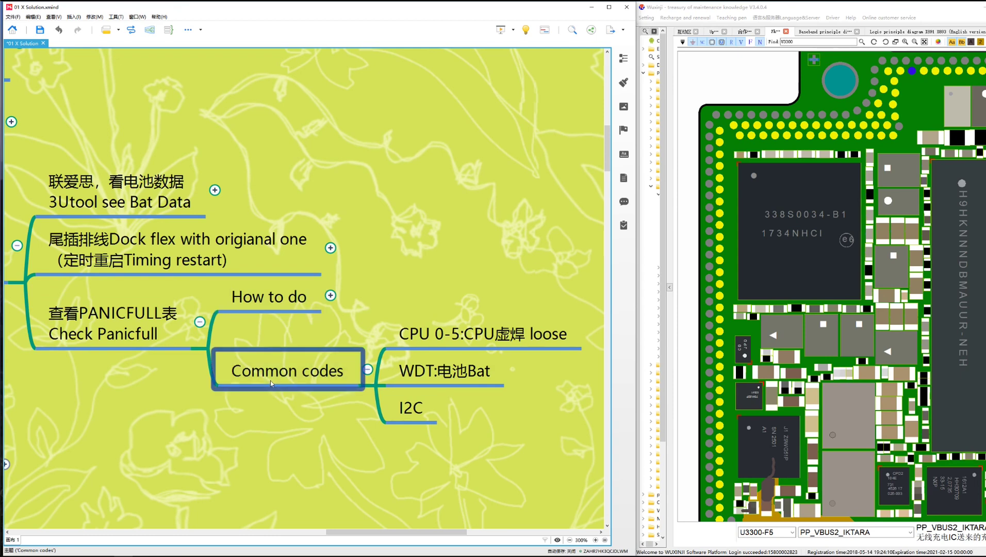
{"action": "left_click", "coordinate": [368, 370]}
{"action": "left_click", "coordinate": [331, 352]}
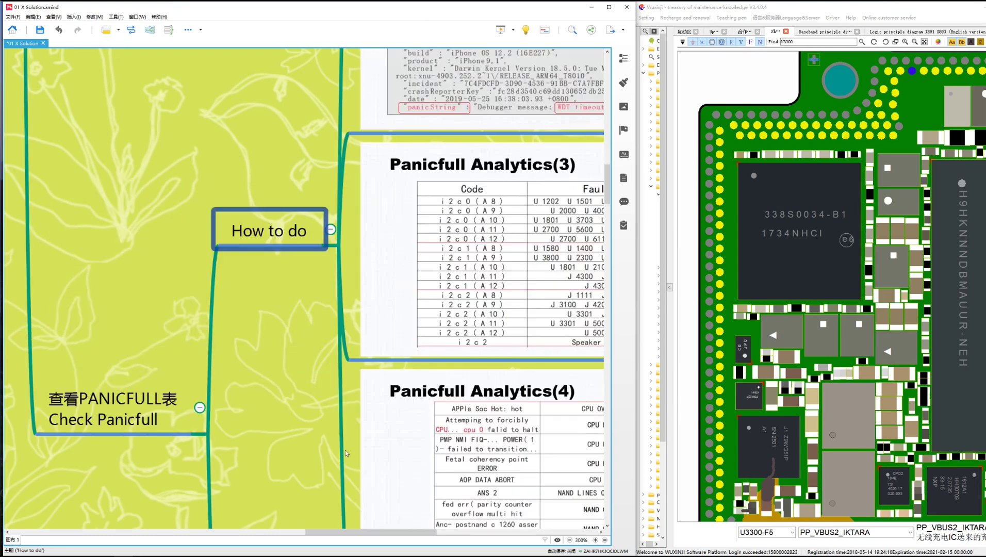
Step: Bring the Panicfull Analytics(1) slide into view and select it to read where to find the panicfull log
{"action": "left_click_drag", "start_coordinate": [381, 534], "coordinate": [423, 536]}
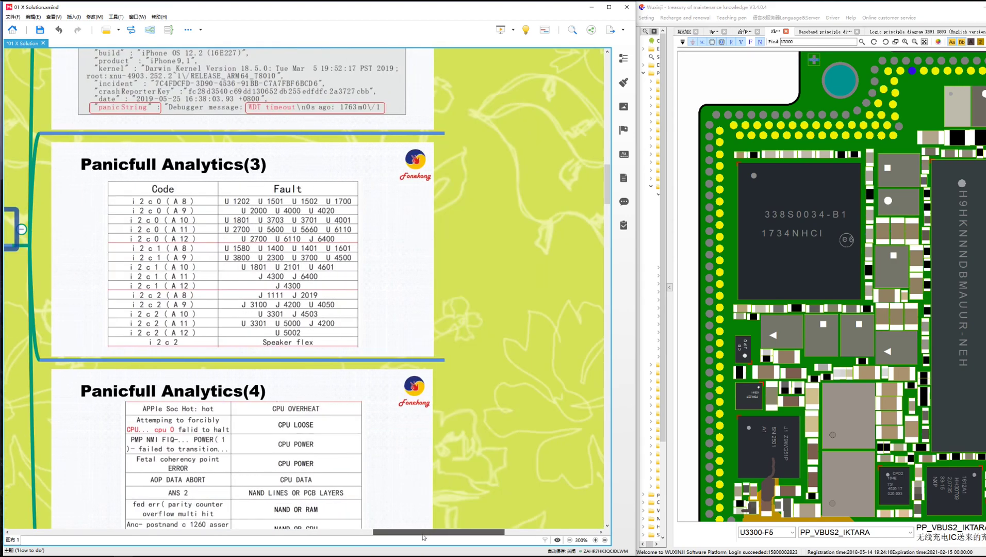
{"action": "scroll", "coordinate": [508, 448], "scroll_direction": "up", "scroll_amount": 10}
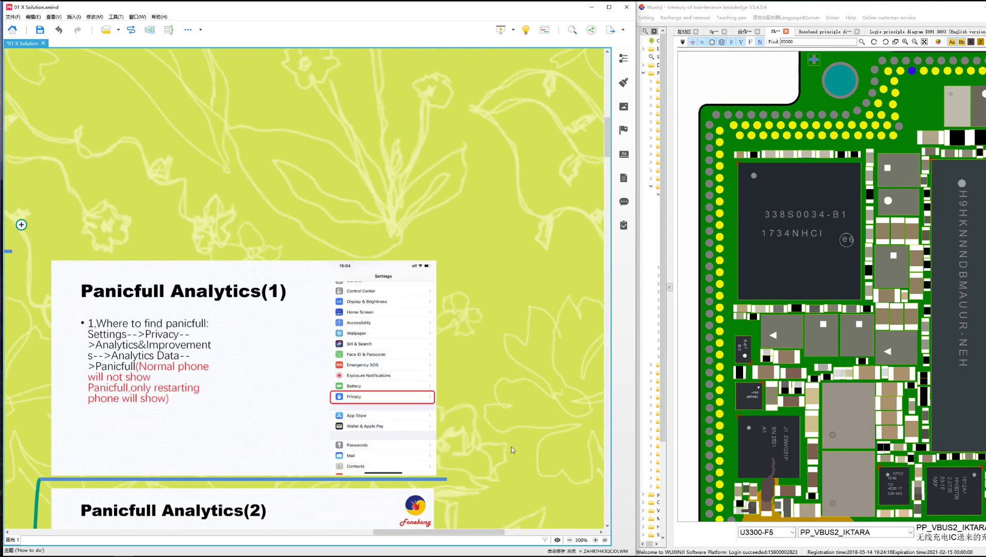
{"action": "scroll", "coordinate": [511, 450], "scroll_direction": "down", "scroll_amount": 5}
{"action": "scroll", "coordinate": [510, 450], "scroll_direction": "up", "scroll_amount": 2}
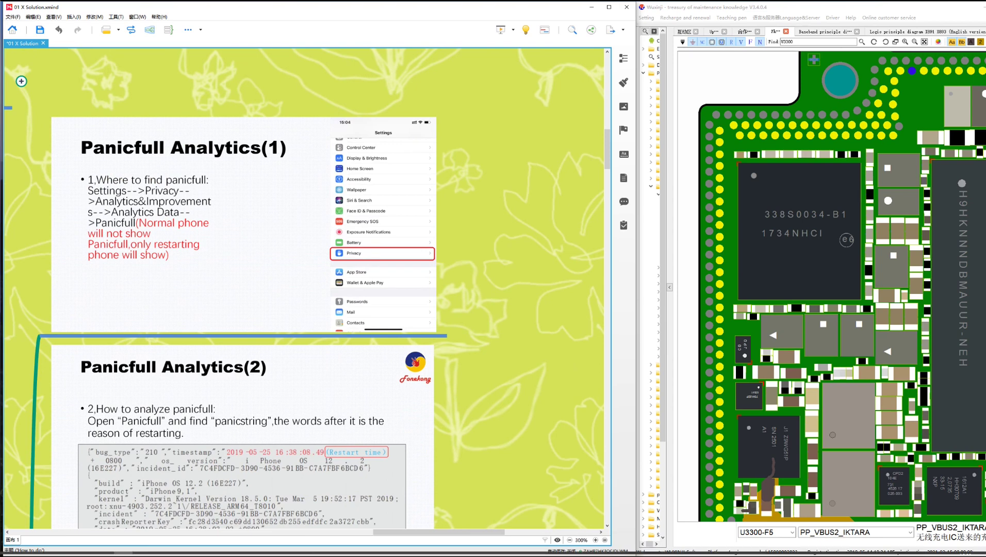
{"action": "left_click_drag", "start_coordinate": [472, 537], "coordinate": [447, 537]}
{"action": "left_click", "coordinate": [297, 205]}
{"action": "left_click", "coordinate": [315, 207]}
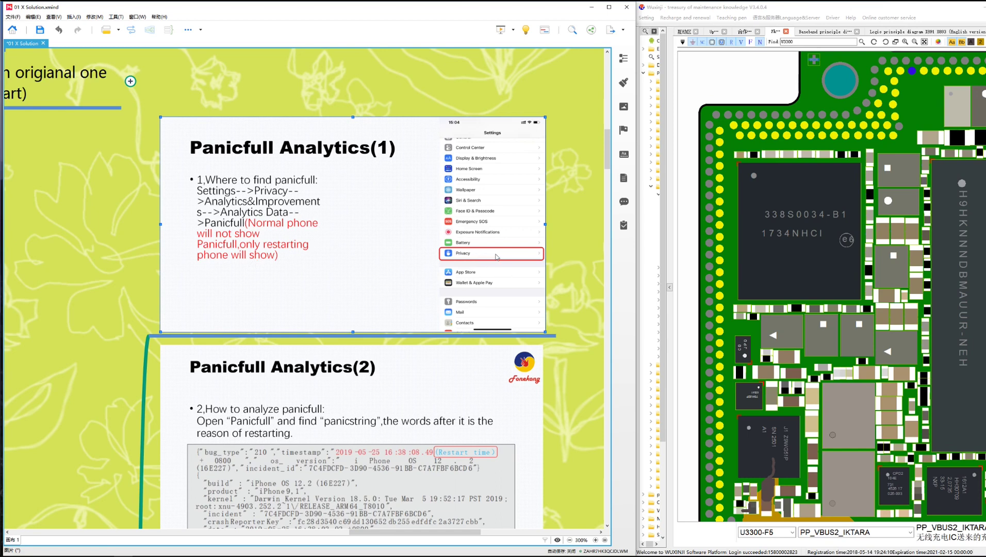
Step: Select the Panicfull Analytics(2) slide and read how to analyze the panicString entry, with the Panicfull Analytics(3) code table in view
{"action": "scroll", "coordinate": [393, 346], "scroll_direction": "down", "scroll_amount": 4}
{"action": "left_click", "coordinate": [399, 253]}
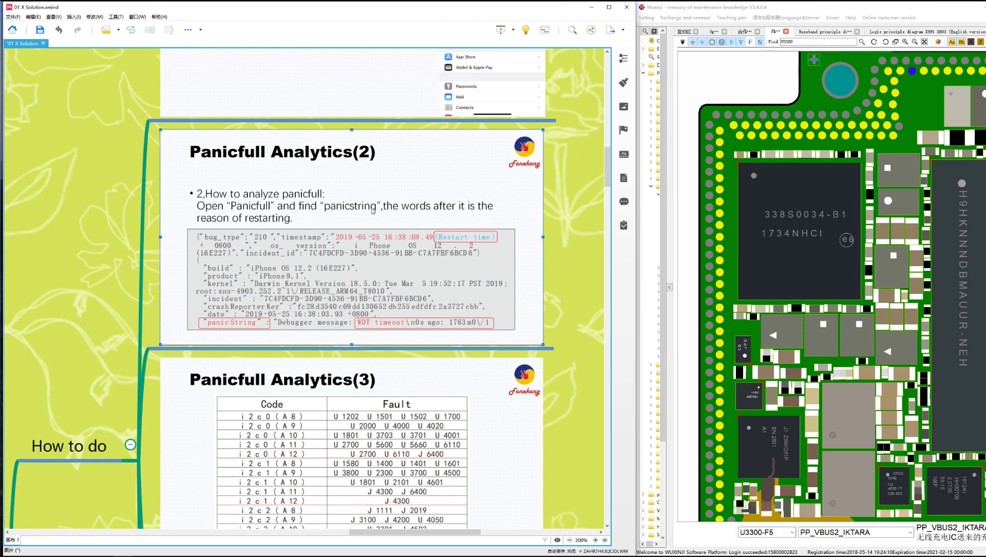
{"action": "scroll", "coordinate": [373, 210], "scroll_direction": "down", "scroll_amount": 2}
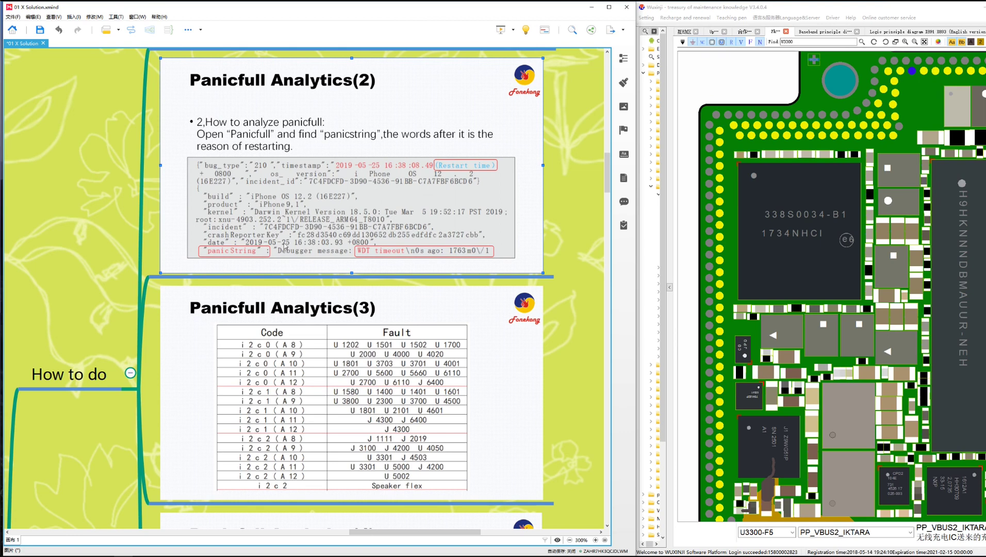
{"action": "scroll", "coordinate": [287, 247], "scroll_direction": "down", "scroll_amount": 2}
{"action": "left_click", "coordinate": [285, 246]}
{"action": "left_click", "coordinate": [237, 208]}
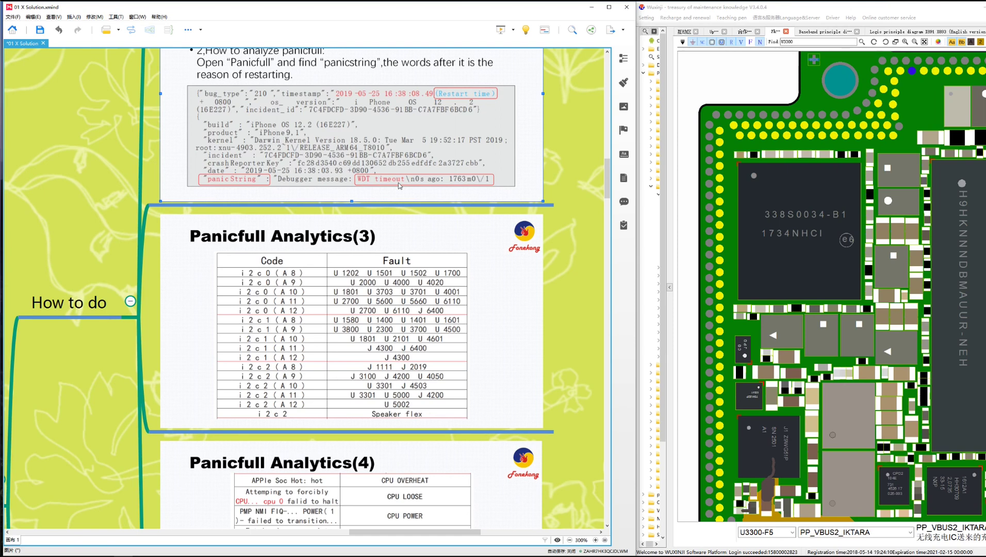
Step: Examine the Panicfull Analytics(3) code table and select the Panicfull Analytics(4) slide to read its message-to-fault table
{"action": "scroll", "coordinate": [478, 233], "scroll_direction": "down", "scroll_amount": 4}
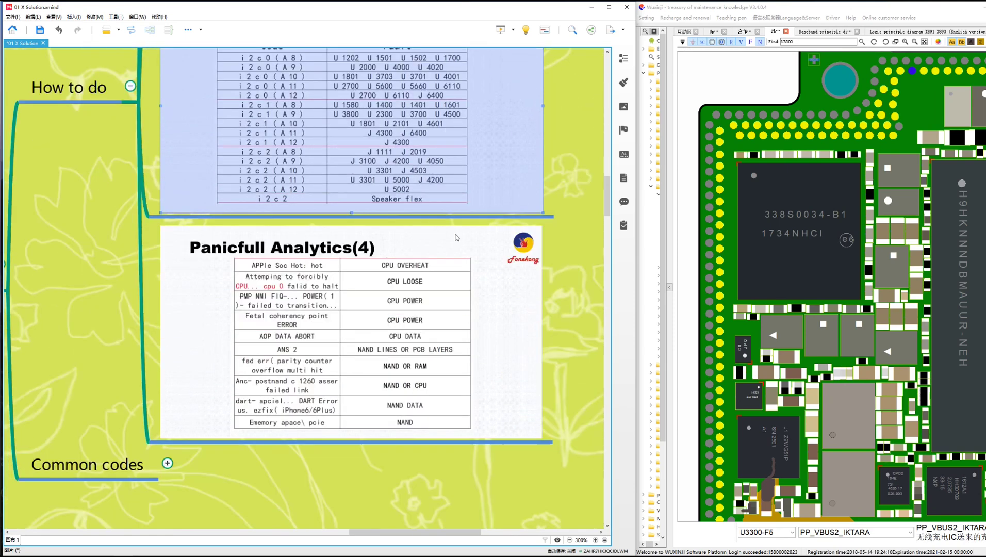
{"action": "scroll", "coordinate": [459, 237], "scroll_direction": "up", "scroll_amount": 3}
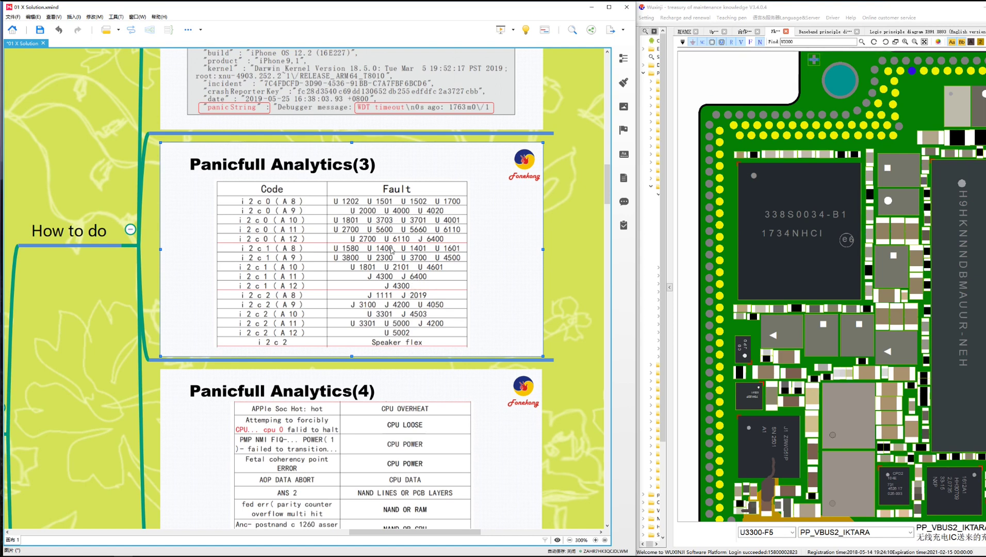
{"action": "scroll", "coordinate": [391, 250], "scroll_direction": "down", "scroll_amount": 3}
{"action": "left_click", "coordinate": [289, 288]}
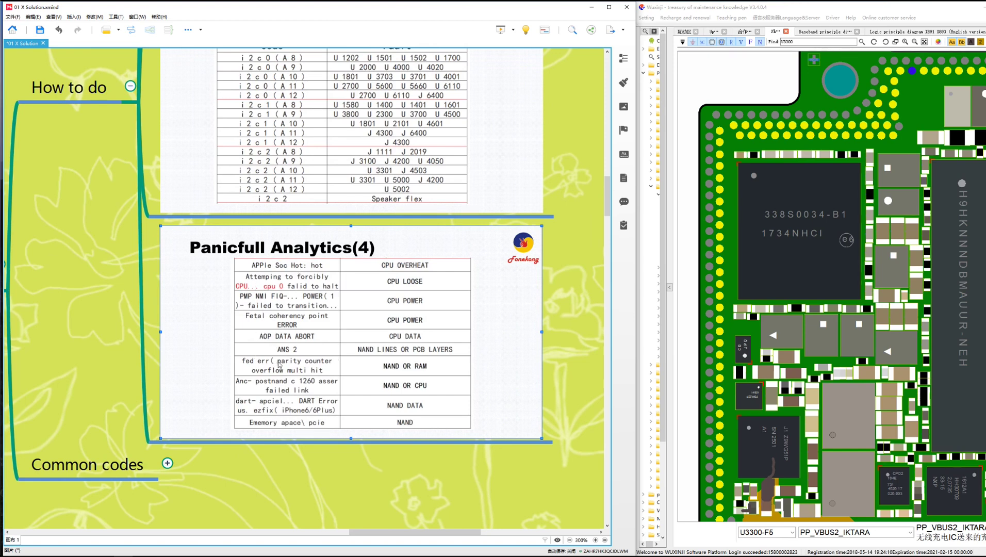
{"action": "scroll", "coordinate": [282, 361], "scroll_direction": "up", "scroll_amount": 5}
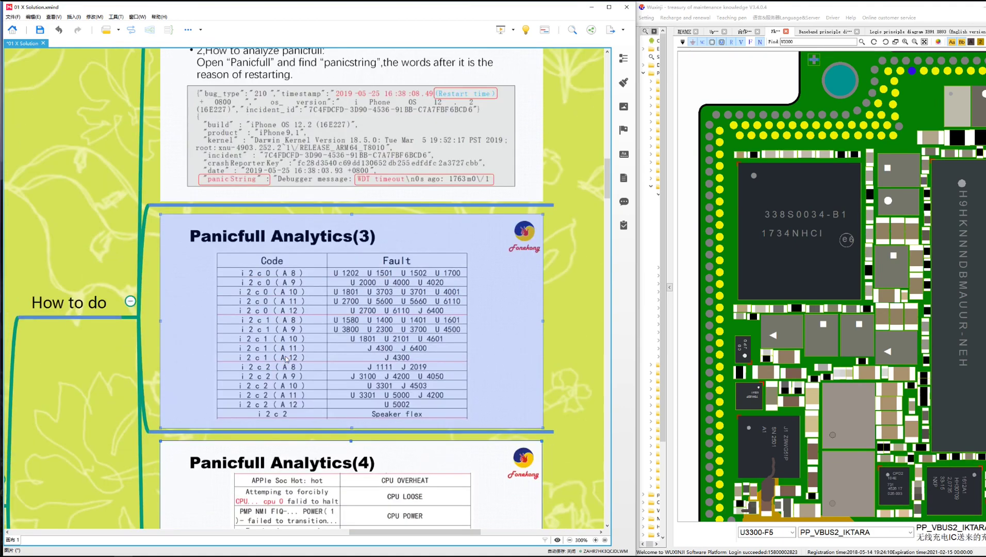
{"action": "scroll", "coordinate": [405, 185], "scroll_direction": "down", "scroll_amount": 3}
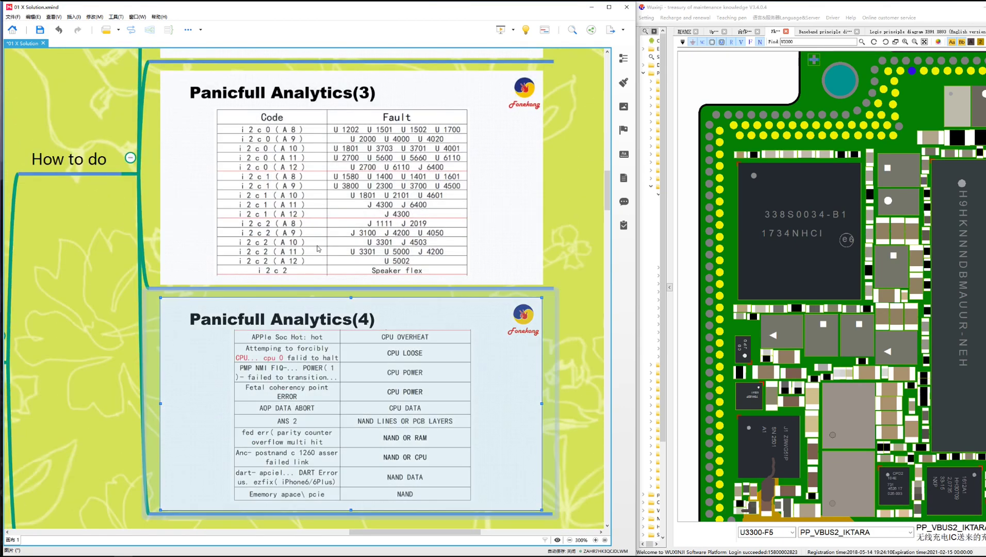
Step: Collapse the "How to do" topic and select the "Common codes" topic under Check Panicfull
{"action": "left_click_drag", "start_coordinate": [443, 532], "coordinate": [417, 532]}
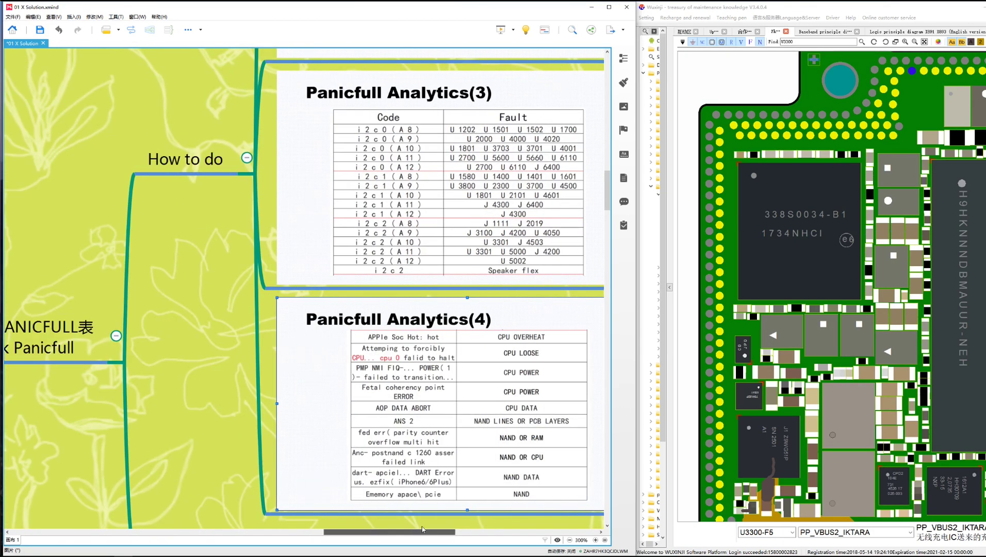
{"action": "left_click", "coordinate": [249, 158]}
{"action": "left_click", "coordinate": [218, 255]}
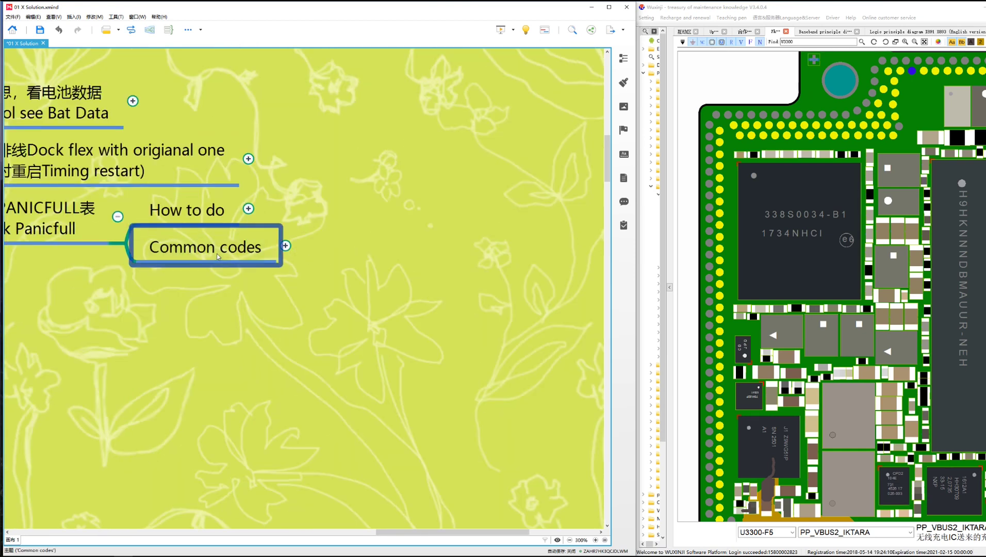
Step: Expand the "Common codes" topic and select its CPU 0-5 and WDT entries in turn to read them
{"action": "left_click", "coordinate": [286, 246]}
{"action": "left_click", "coordinate": [380, 197]}
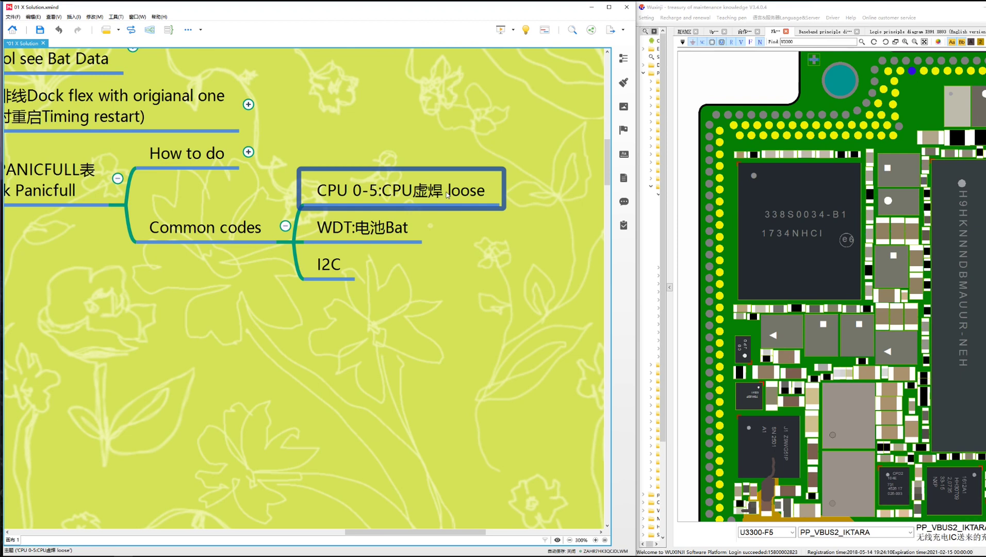
{"action": "left_click", "coordinate": [350, 223]}
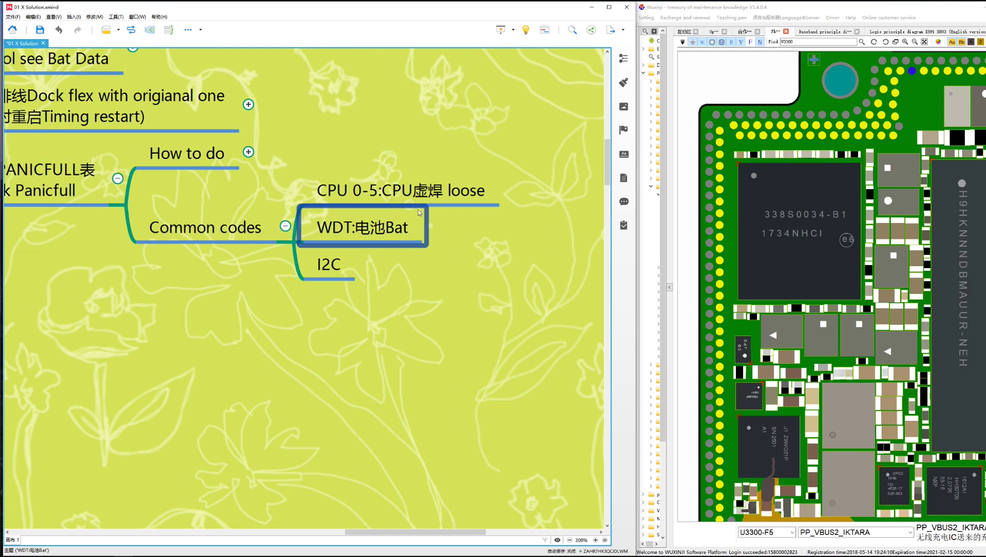
Step: Expand the "How to do" topic again and select the Panicfull Analytics(2) slide to read the WDT timeout panicString
{"action": "scroll", "coordinate": [276, 431], "scroll_direction": "up", "scroll_amount": 3}
{"action": "left_click", "coordinate": [248, 367]}
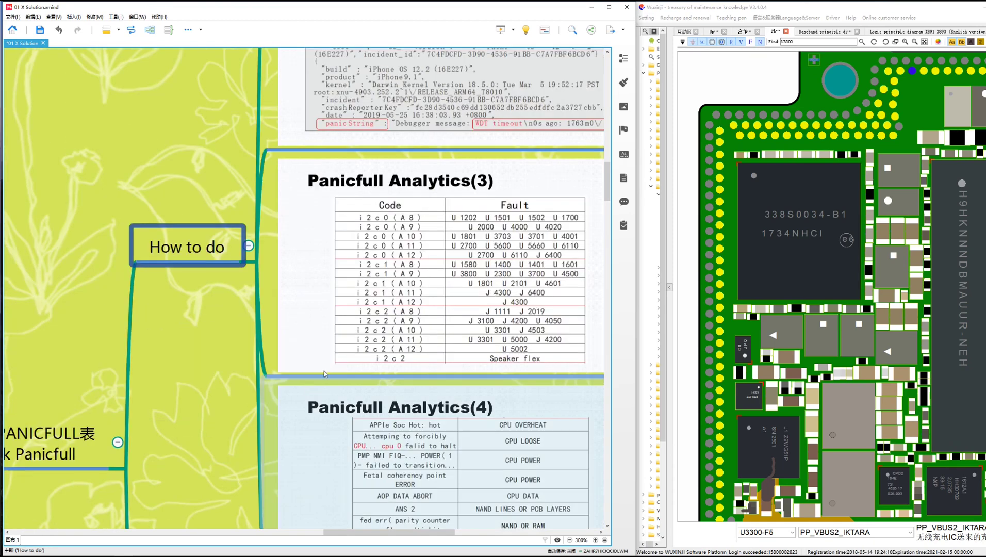
{"action": "scroll", "coordinate": [461, 327], "scroll_direction": "up", "scroll_amount": 1}
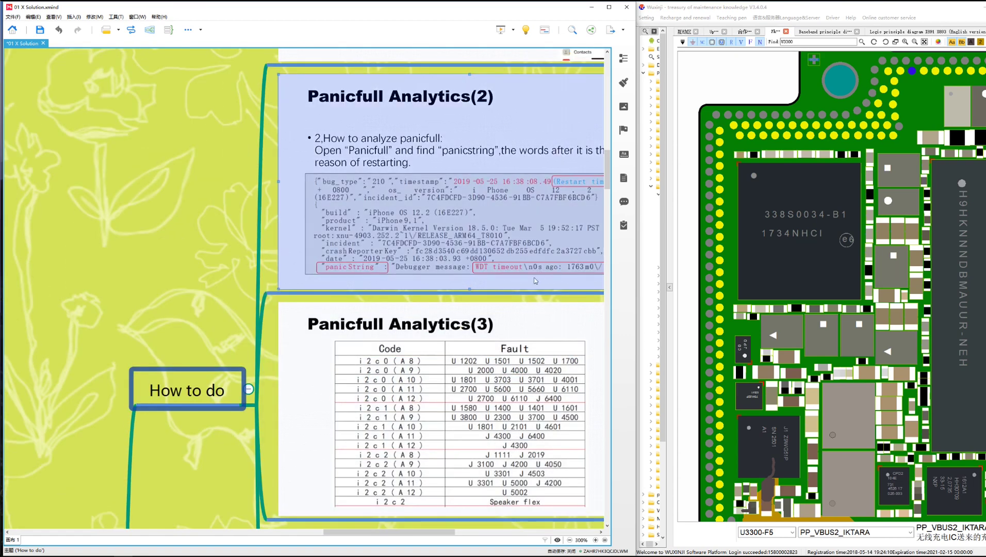
{"action": "scroll", "coordinate": [532, 274], "scroll_direction": "down", "scroll_amount": 1}
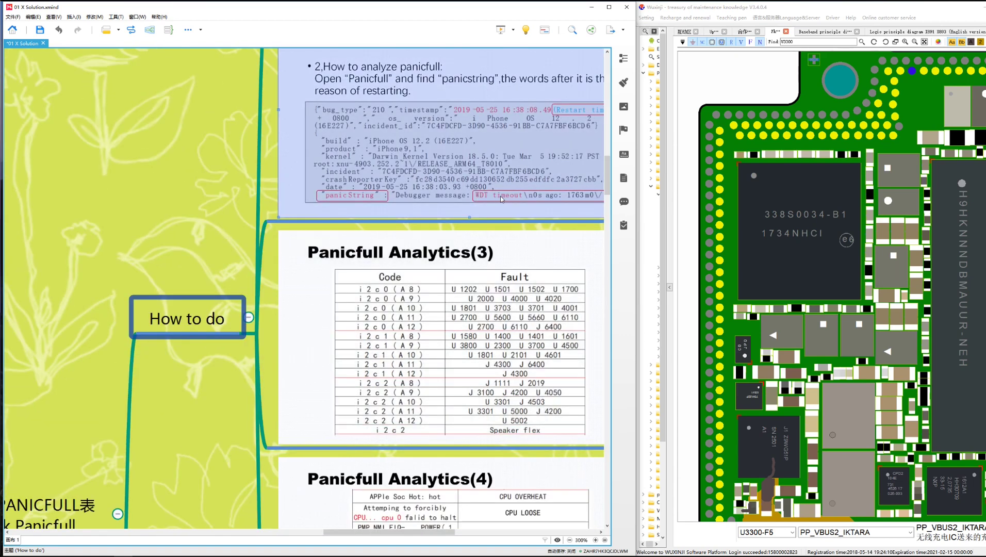
{"action": "left_click", "coordinate": [504, 195]}
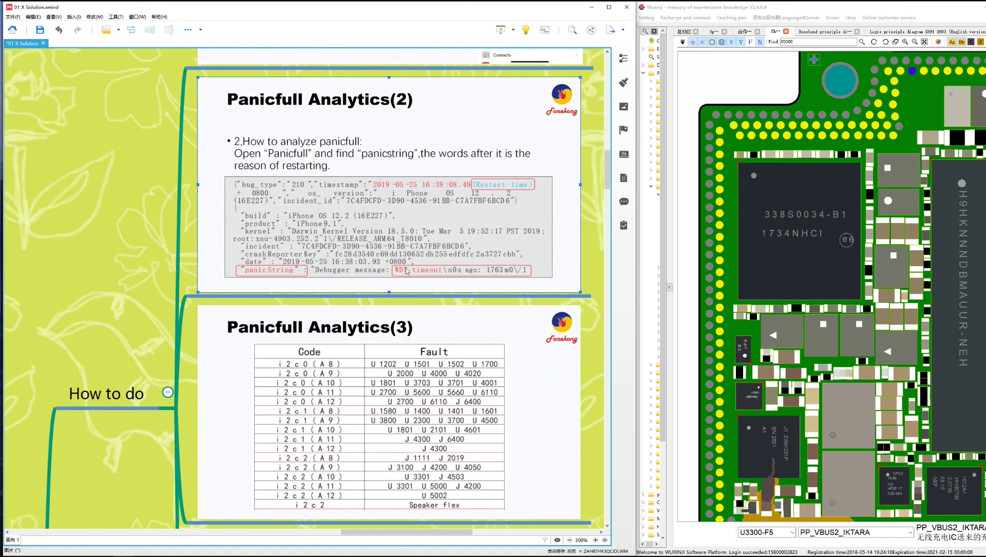
Step: Select the I2C entry under Common codes and compare it with the i2c rows in the Panicfull Analytics(3) table
{"action": "scroll", "coordinate": [407, 270], "scroll_direction": "down", "scroll_amount": 5}
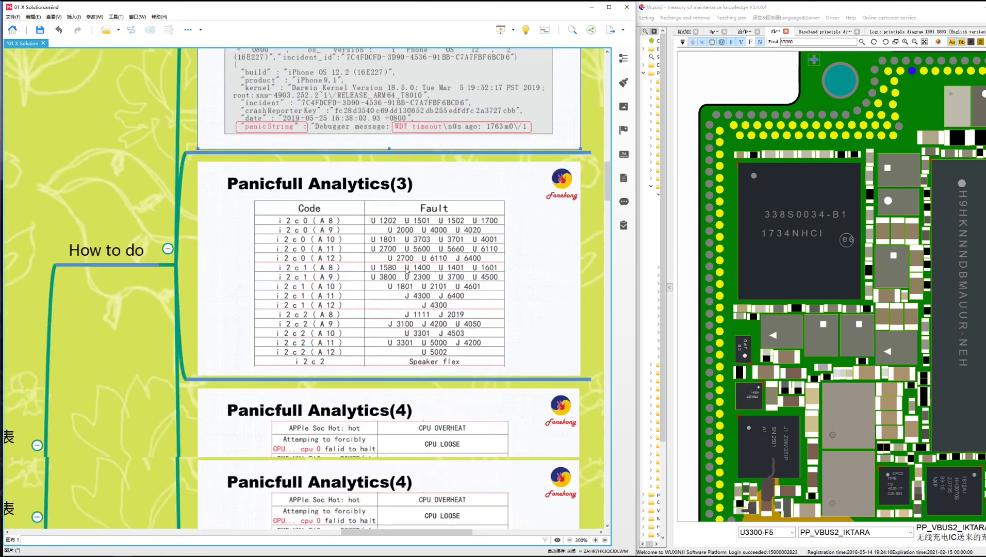
{"action": "scroll", "coordinate": [407, 271], "scroll_direction": "down", "scroll_amount": 3}
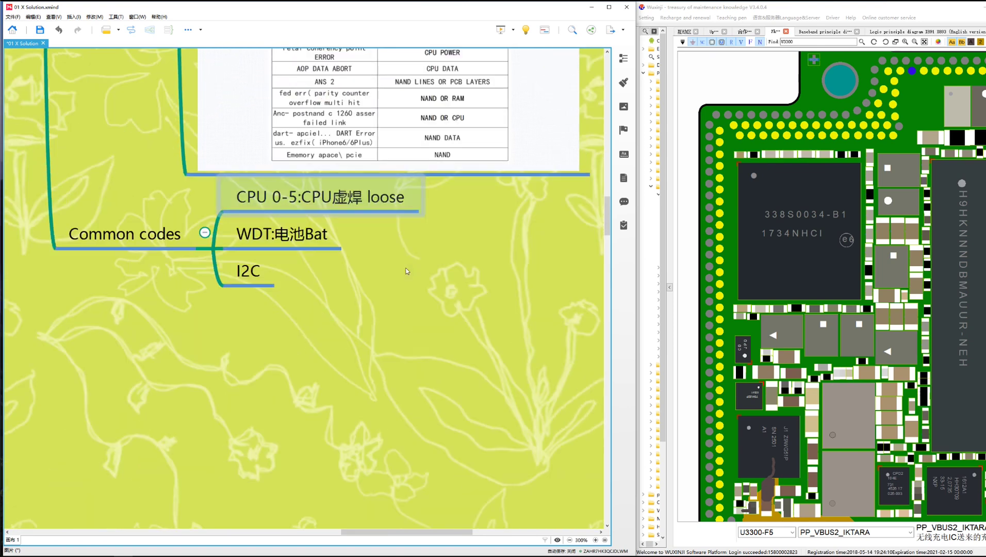
{"action": "left_click", "coordinate": [225, 278]}
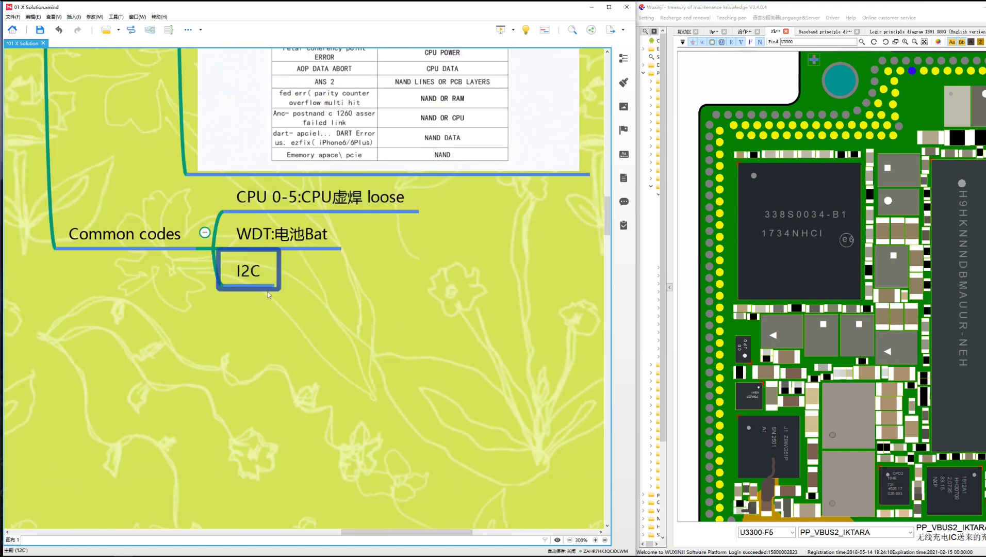
{"action": "scroll", "coordinate": [271, 292], "scroll_direction": "up", "scroll_amount": 4}
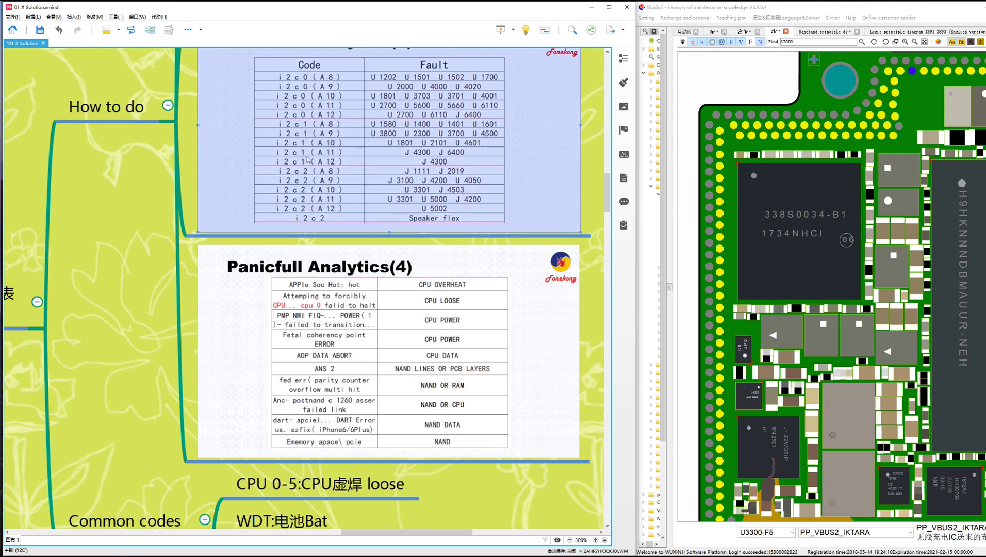
{"action": "scroll", "coordinate": [308, 160], "scroll_direction": "up", "scroll_amount": 2}
{"action": "scroll", "coordinate": [313, 240], "scroll_direction": "down", "scroll_amount": 8}
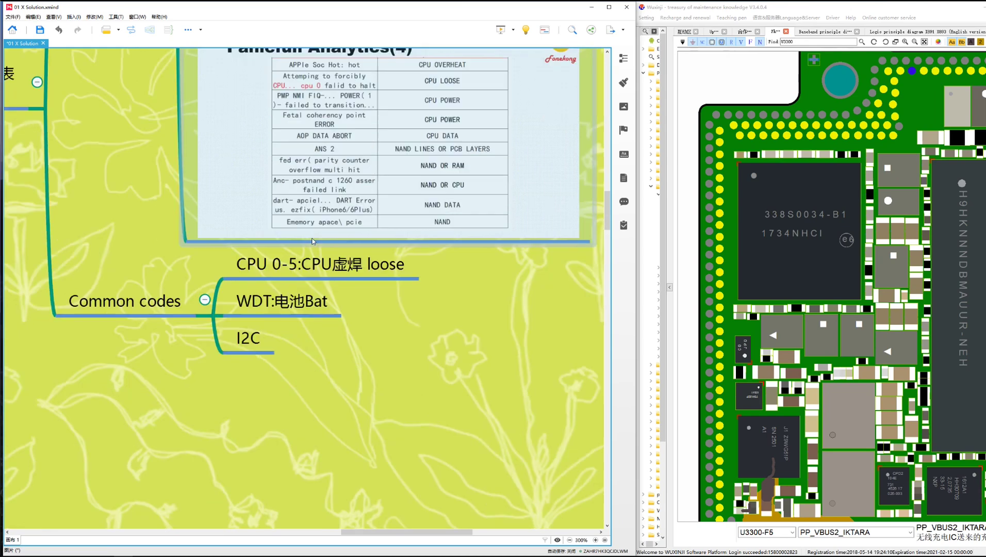
Step: Collapse the "How to do" and "Common codes" topics and the whole (18) Menu&Bootloop branch
{"action": "scroll", "coordinate": [227, 191], "scroll_direction": "up", "scroll_amount": 6}
{"action": "left_click", "coordinate": [168, 101]}
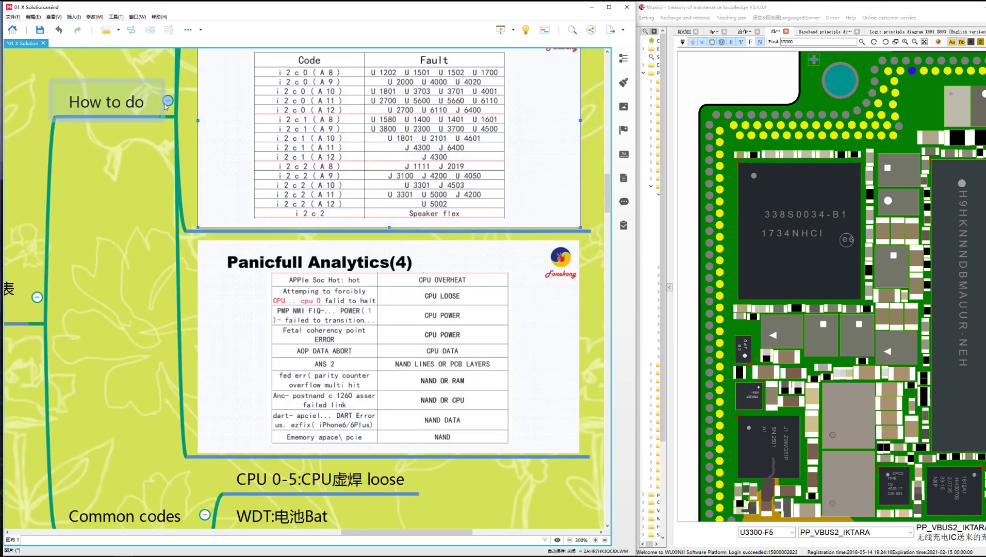
{"action": "left_click", "coordinate": [205, 296]}
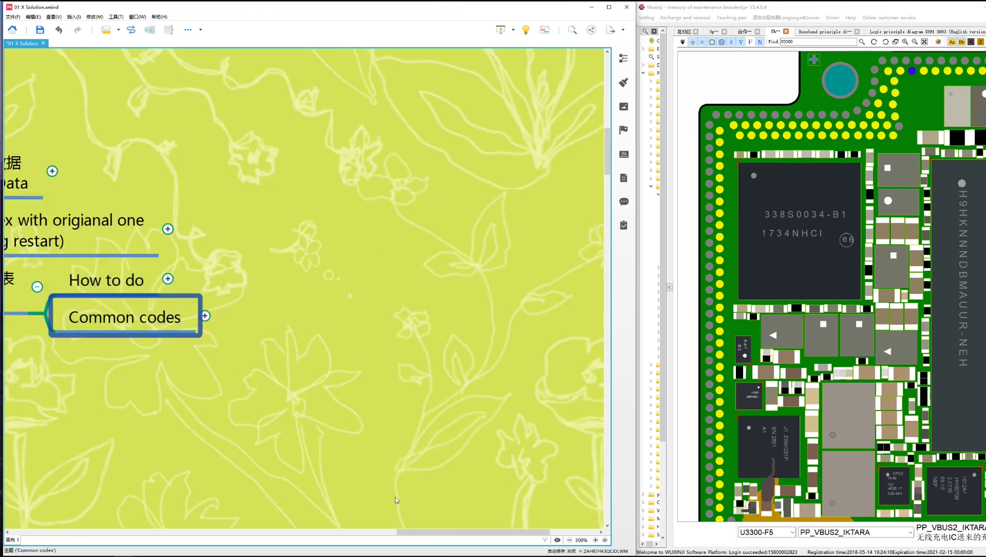
{"action": "left_click_drag", "start_coordinate": [436, 533], "coordinate": [319, 526]}
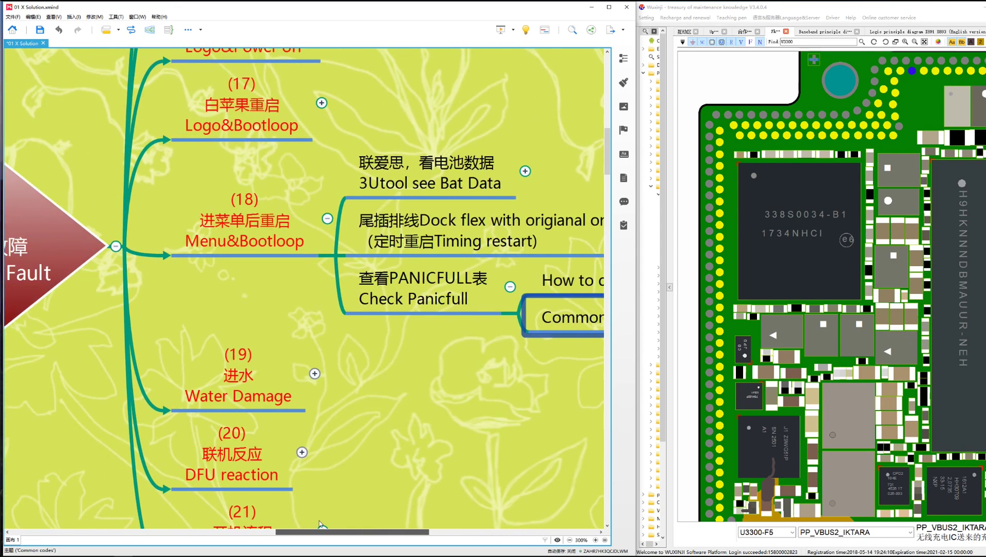
{"action": "left_click", "coordinate": [328, 220]}
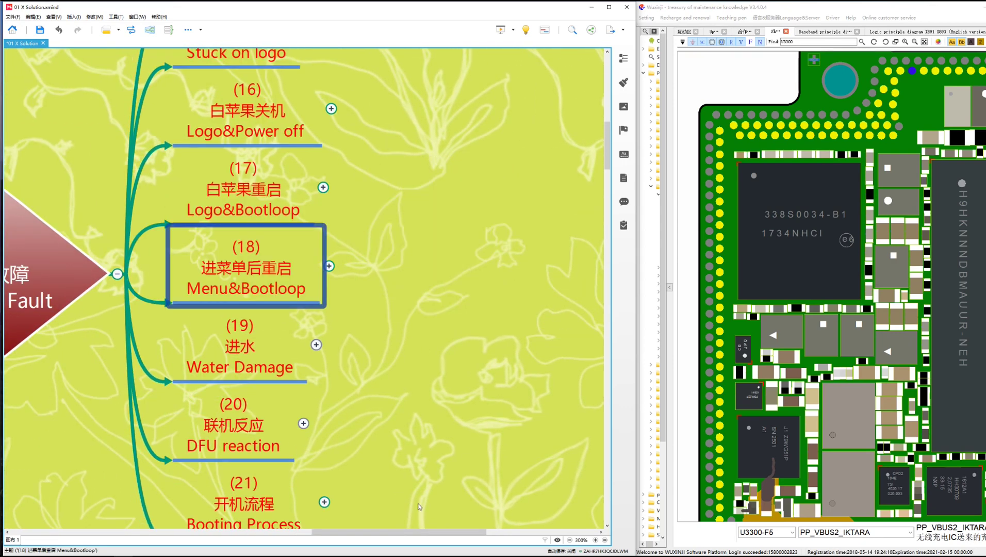